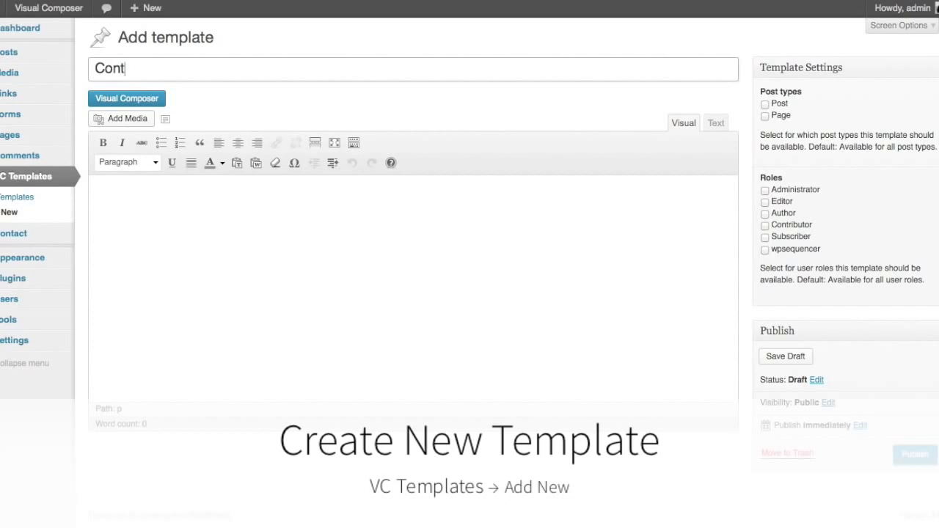
Title the new template "Contact Block"
text(t Bl)
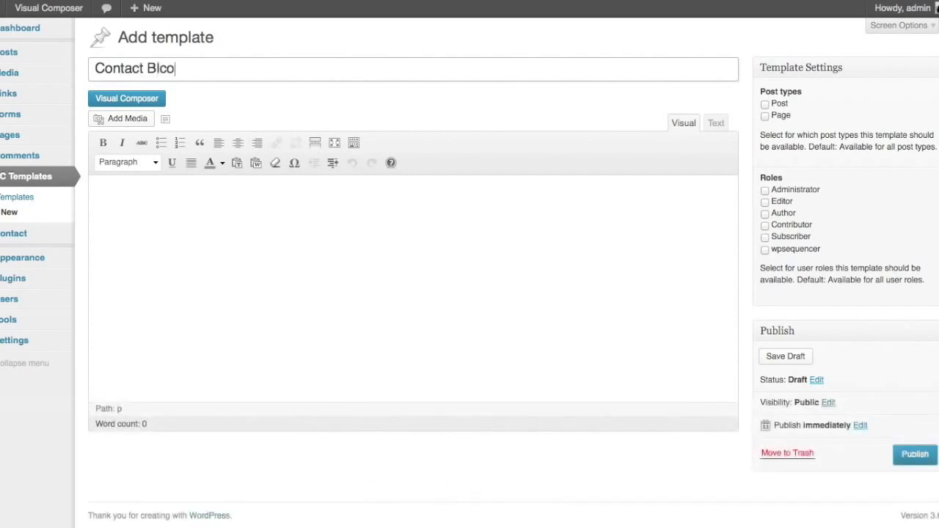
text(ock)
Paste the prepared address and Google Maps content into the template, switch it to Visual Composer and publish it
click(135, 224)
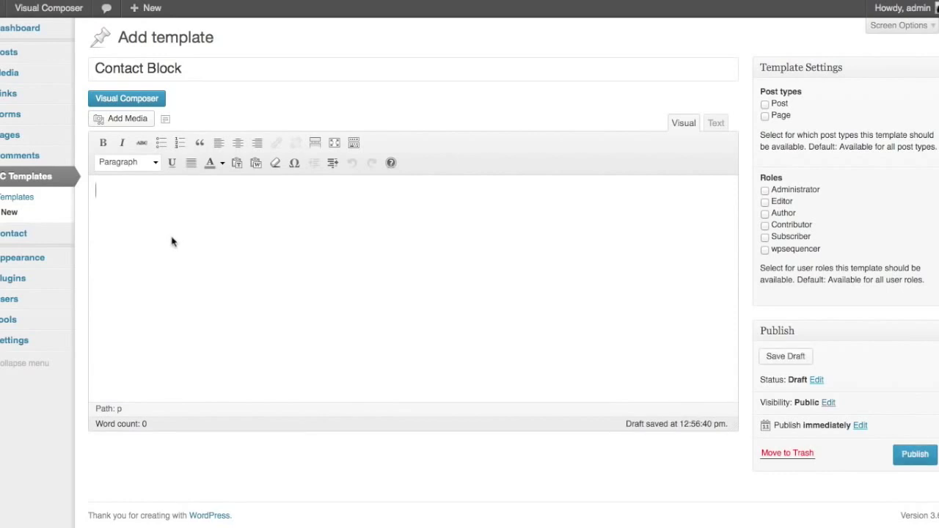
key(ctrl+v)
click(147, 101)
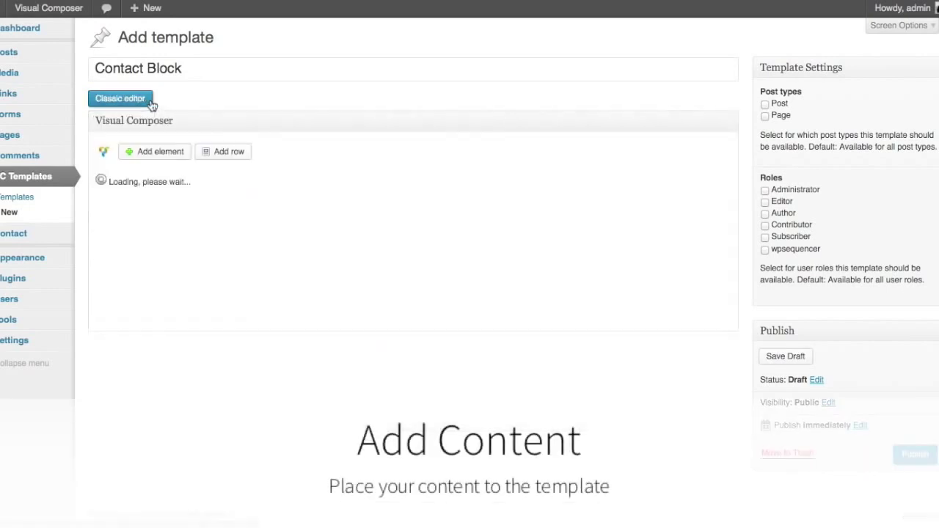
drag(188, 256, 250, 254)
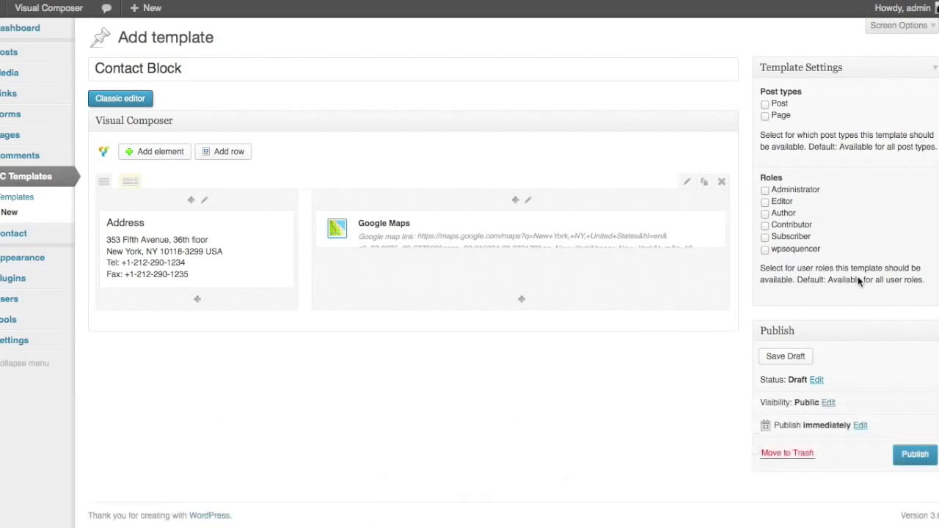
click(921, 460)
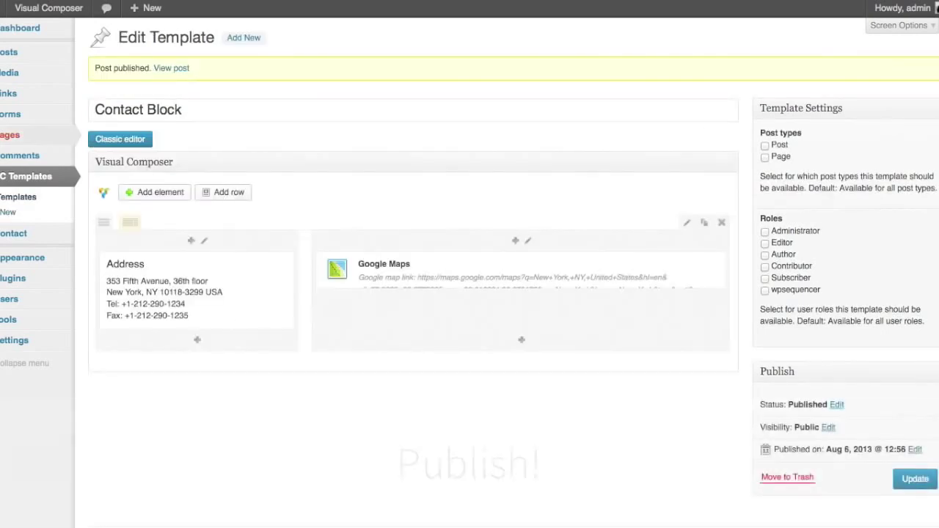
Open the "Templatera Demo" page for editing in Visual Composer
mouse_move(3, 139)
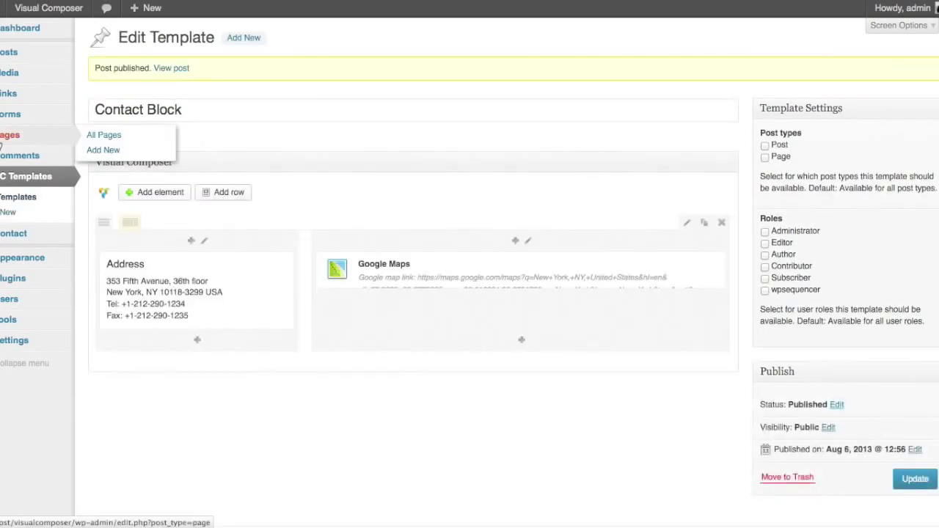
click(109, 135)
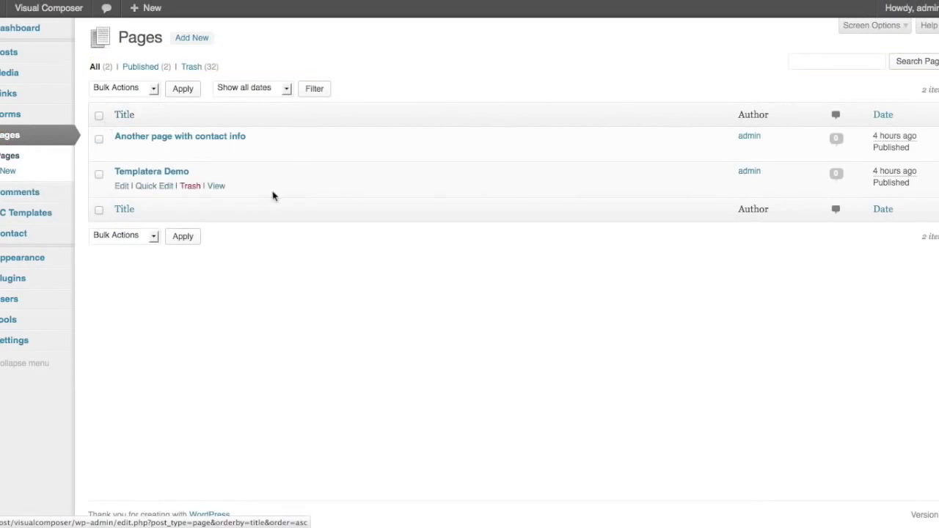
click(122, 188)
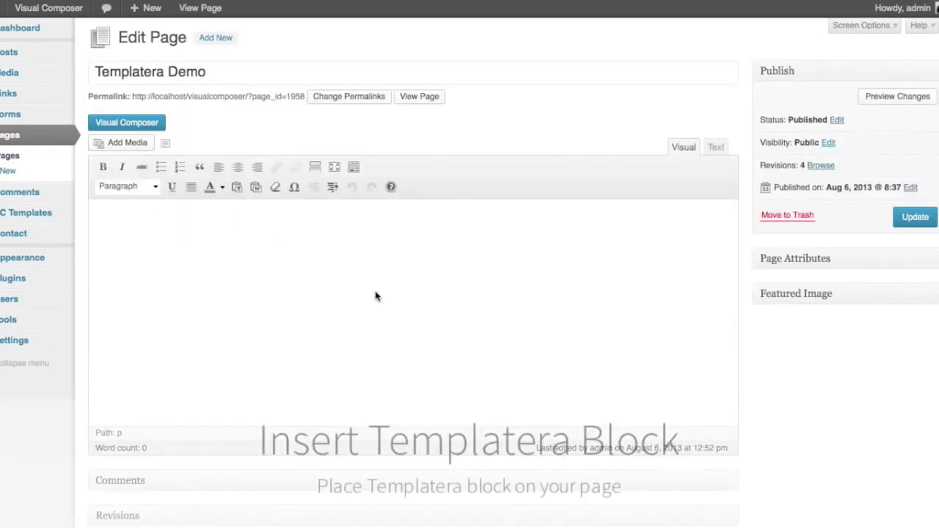
click(153, 125)
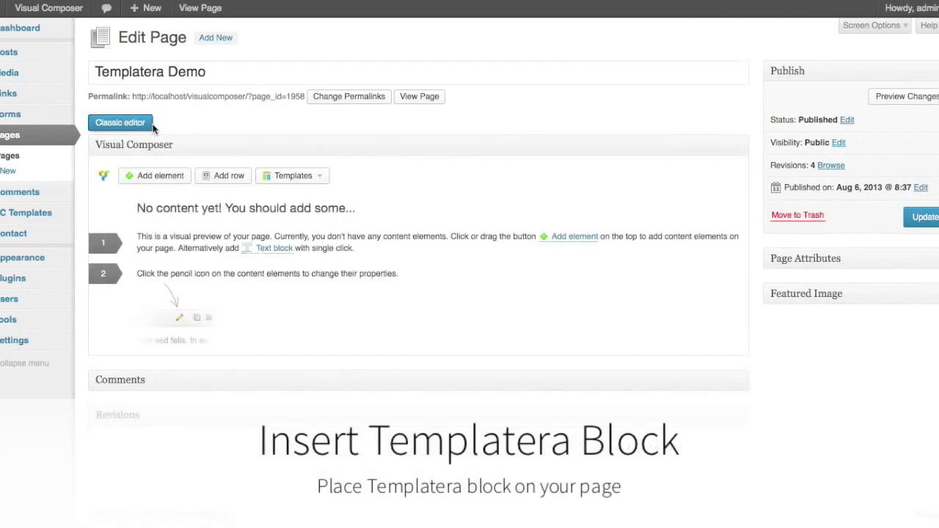
Add a Templatera element to the page that loads the "Contact Block" template
click(146, 178)
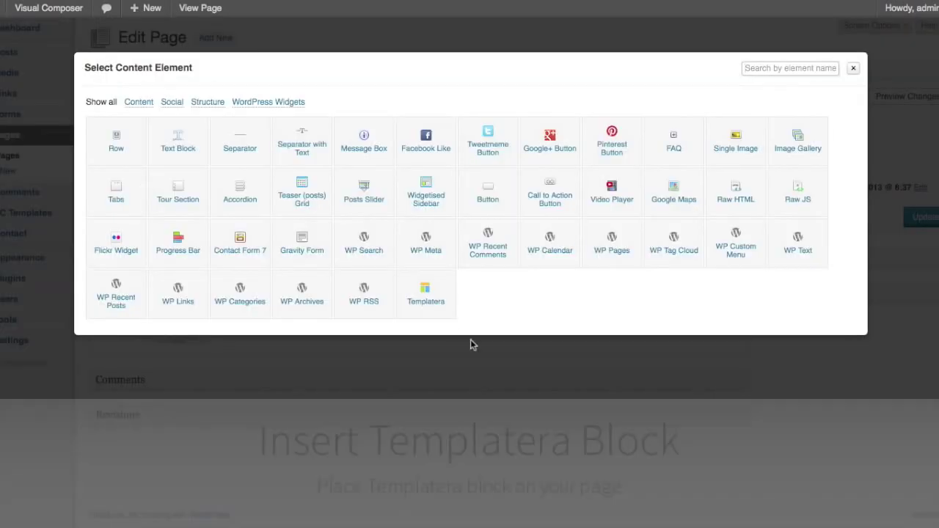
click(435, 313)
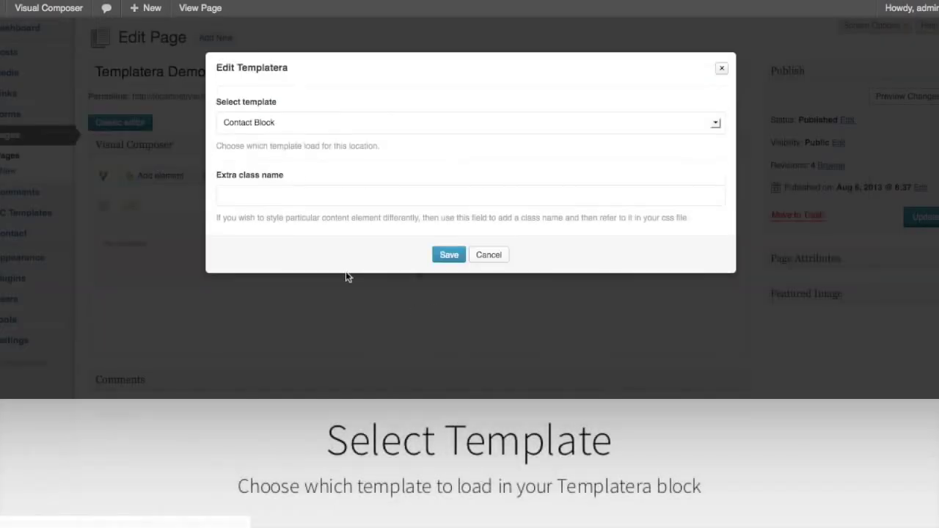
click(267, 123)
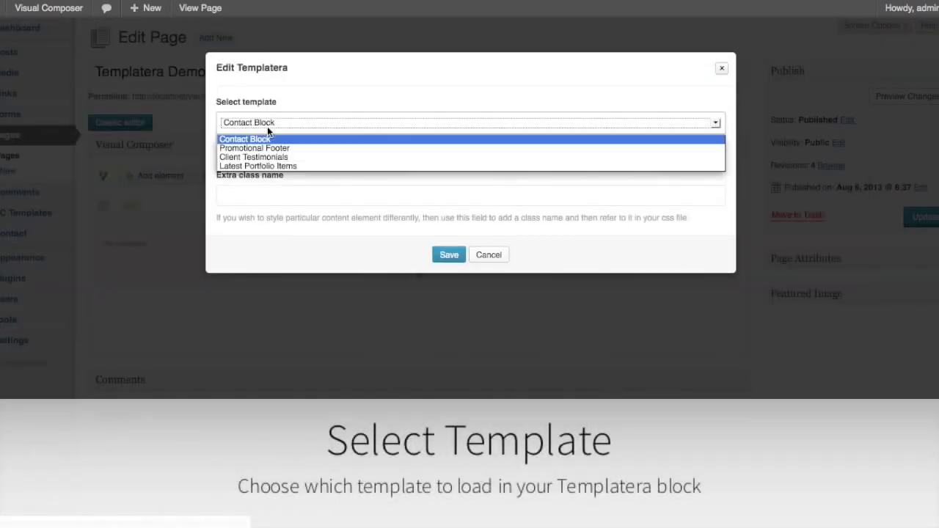
click(232, 141)
click(442, 254)
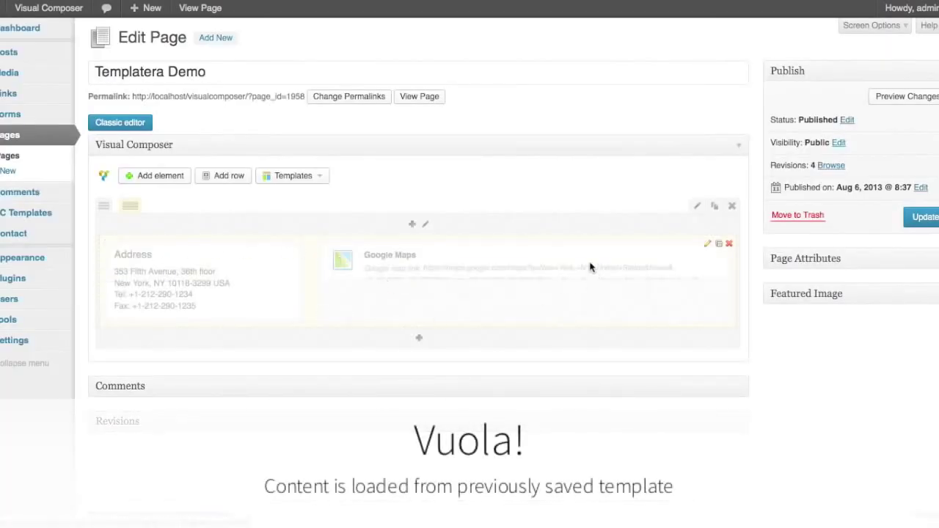
Add a Text Block element and replace its default text with the copied two-paragraph lorem ipsum text
click(173, 181)
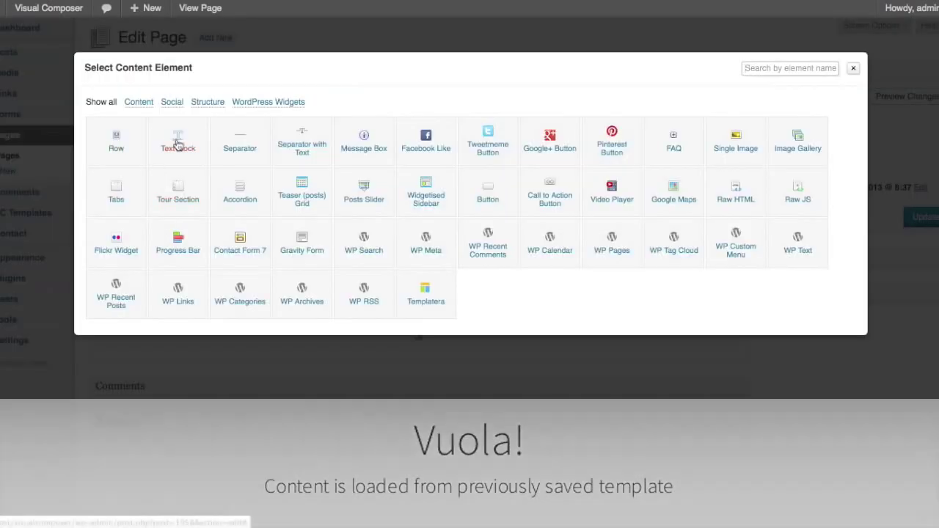
click(176, 143)
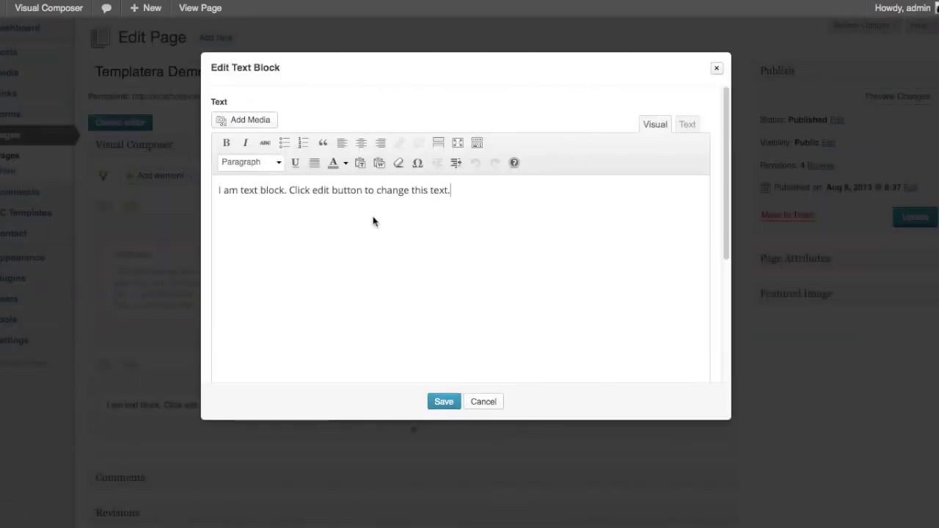
key(ctrl+a)
key(BackSpace)
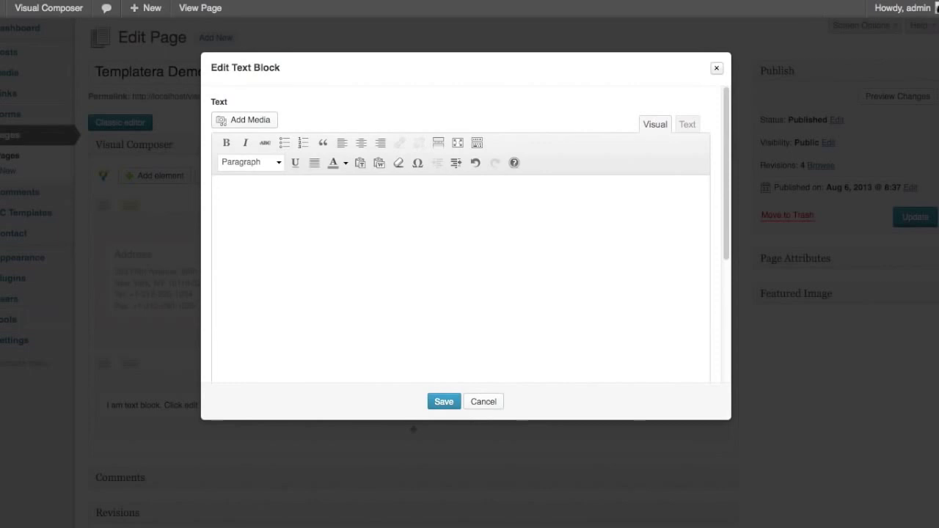
key(ctrl+v)
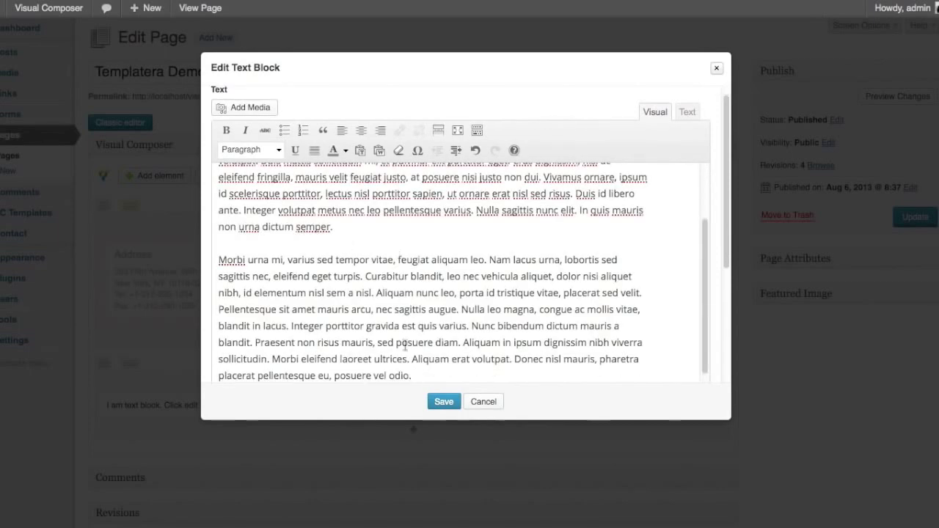
click(444, 401)
Split the text row into two equal columns and place a duplicate of the text block in the second column
scroll(470, 391, down, 4)
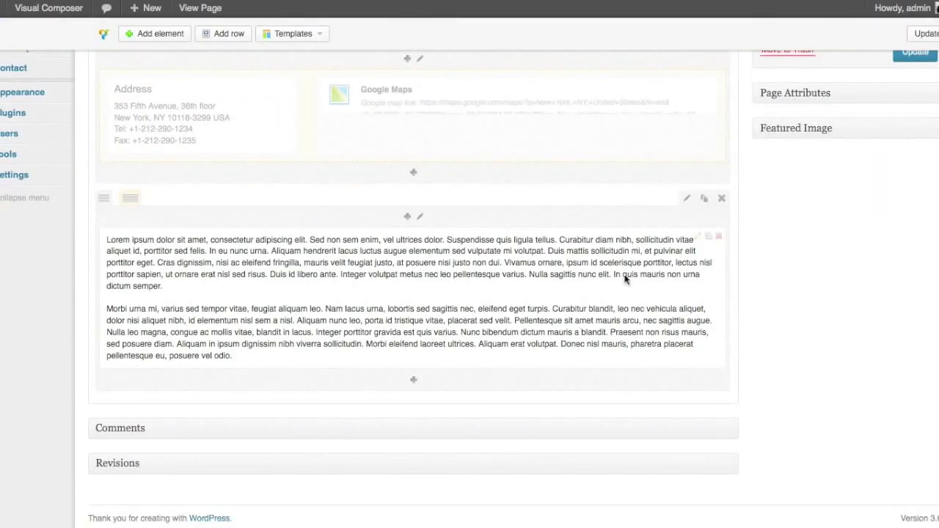
click(153, 199)
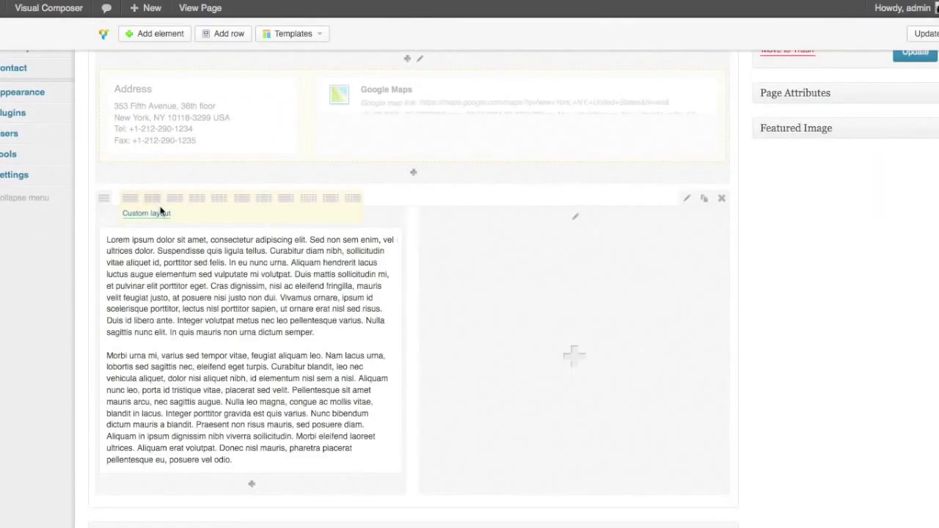
click(380, 240)
drag(254, 301, 482, 312)
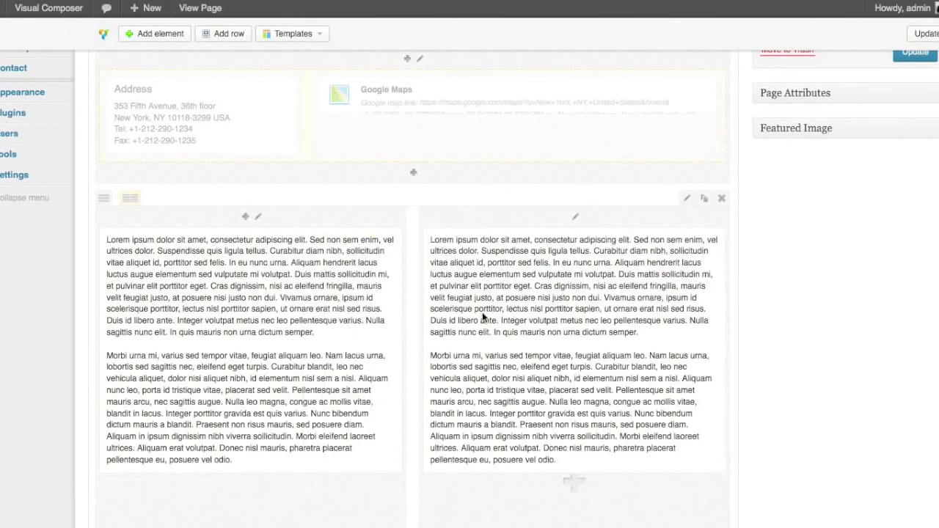
Update the Templatera Demo page and view its published version, checking the address, map and text columns
scroll(884, 199, up, 4)
click(917, 186)
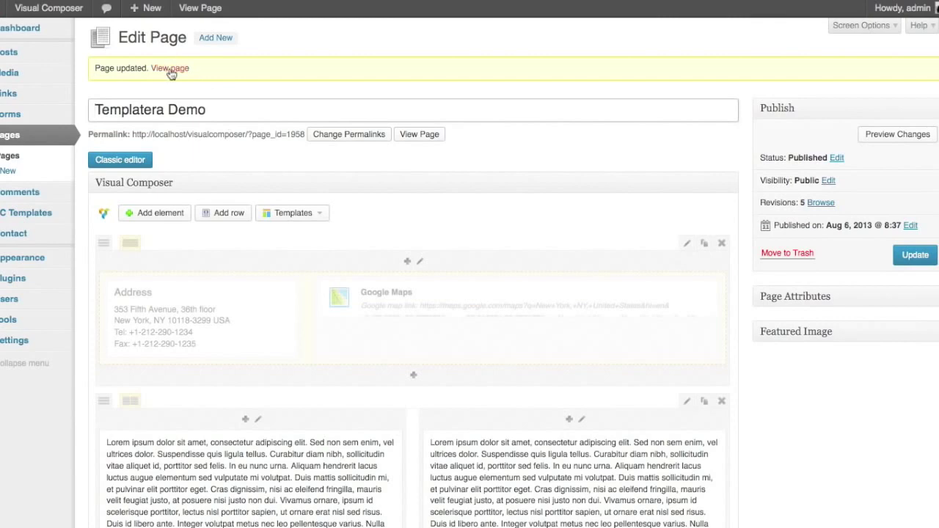
click(170, 69)
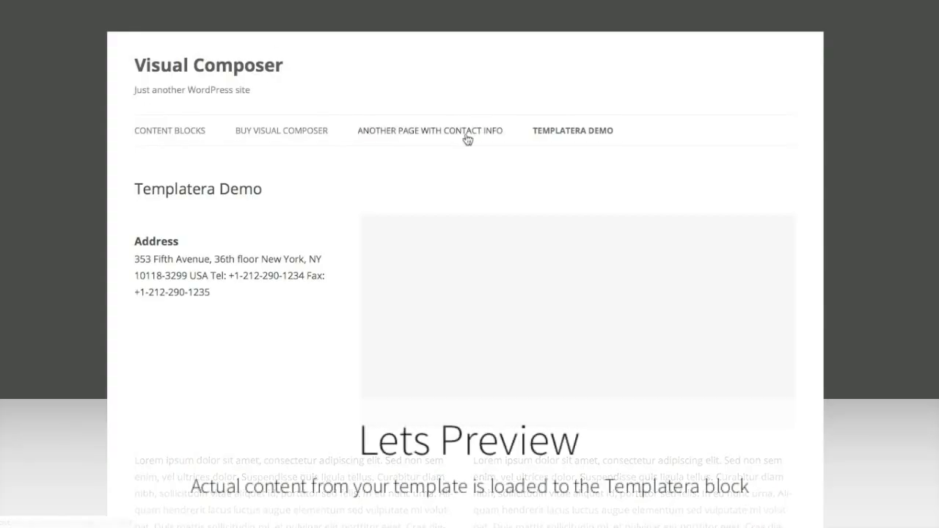
scroll(392, 152, down, 2)
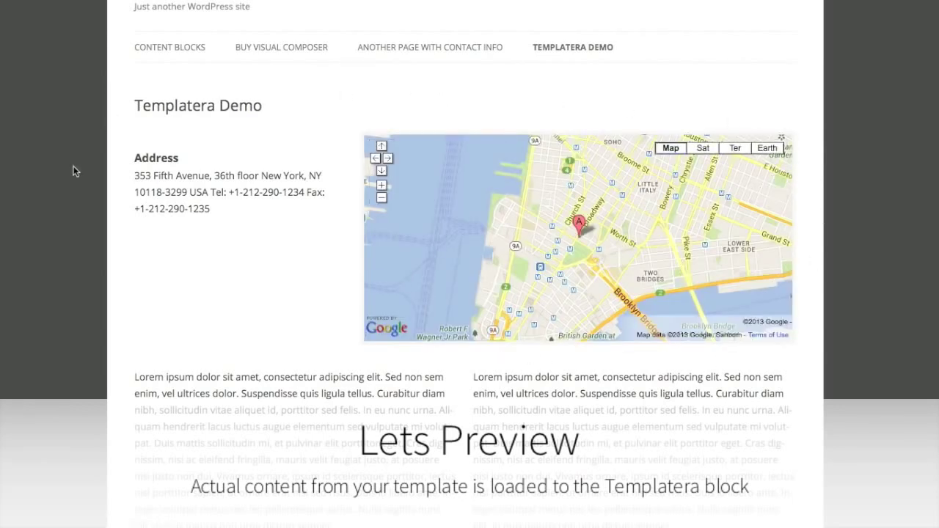
scroll(257, 358, down, 1)
scroll(256, 357, up, 3)
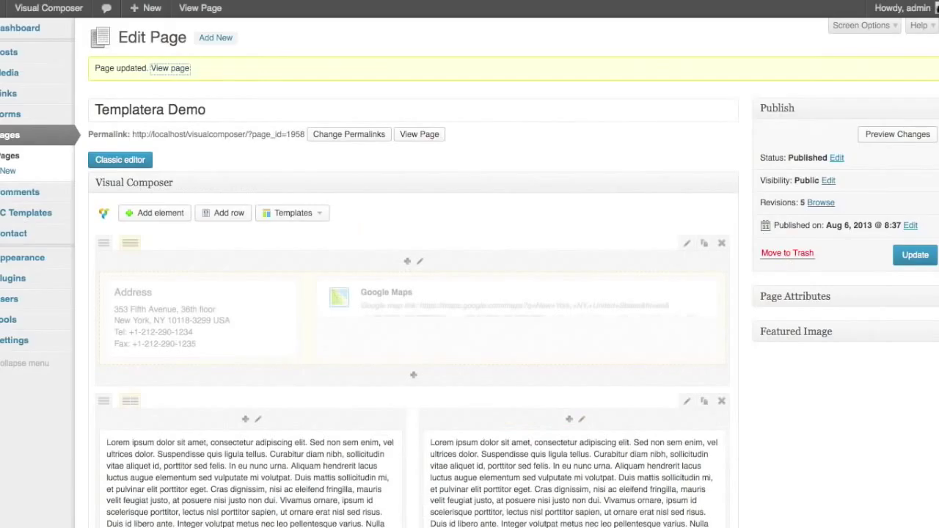
Open the page "Another page with contact info" for editing in Visual Composer
click(32, 155)
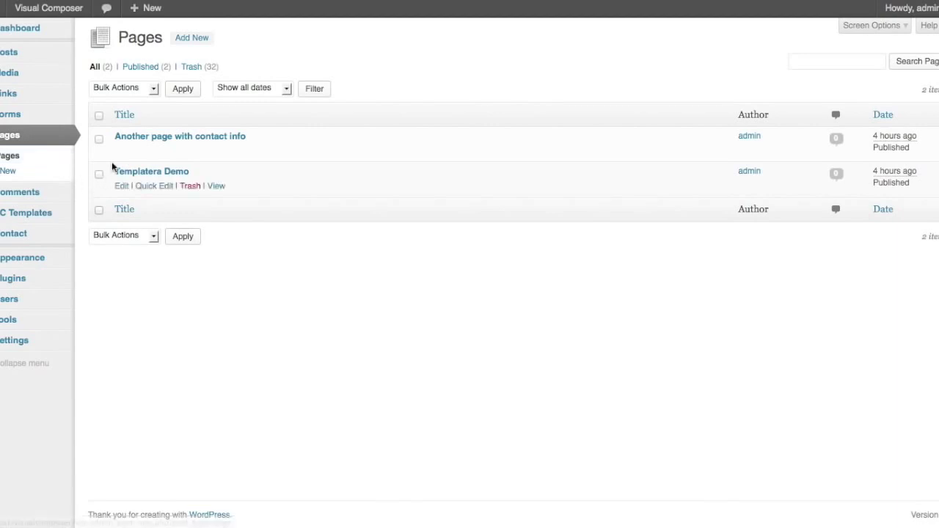
click(119, 154)
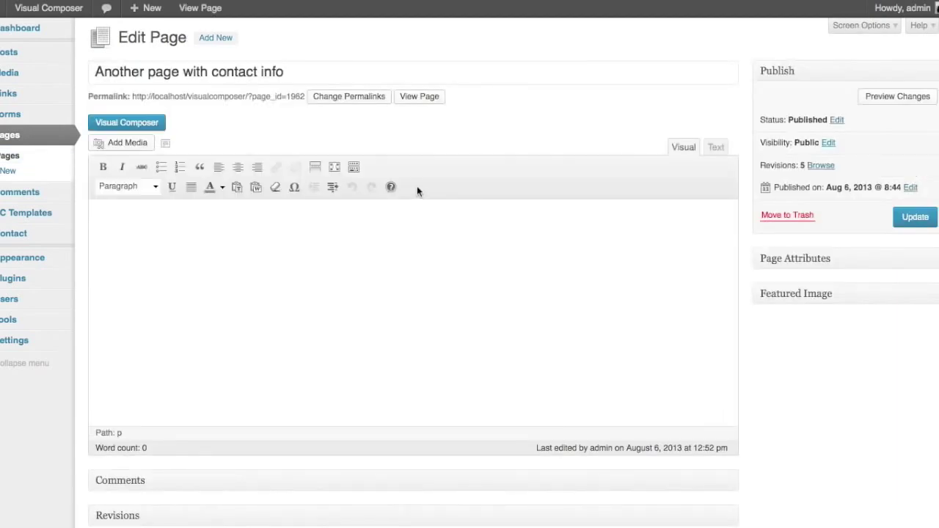
click(140, 124)
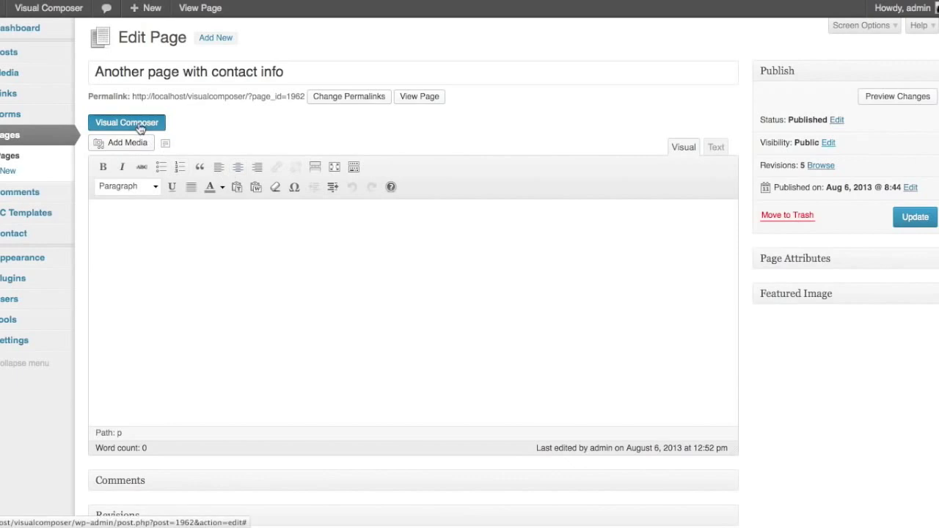
Add a text block explaining that this page holds the "Contact Block" template in a Templatera element and reflects changes to the original automatically
click(271, 248)
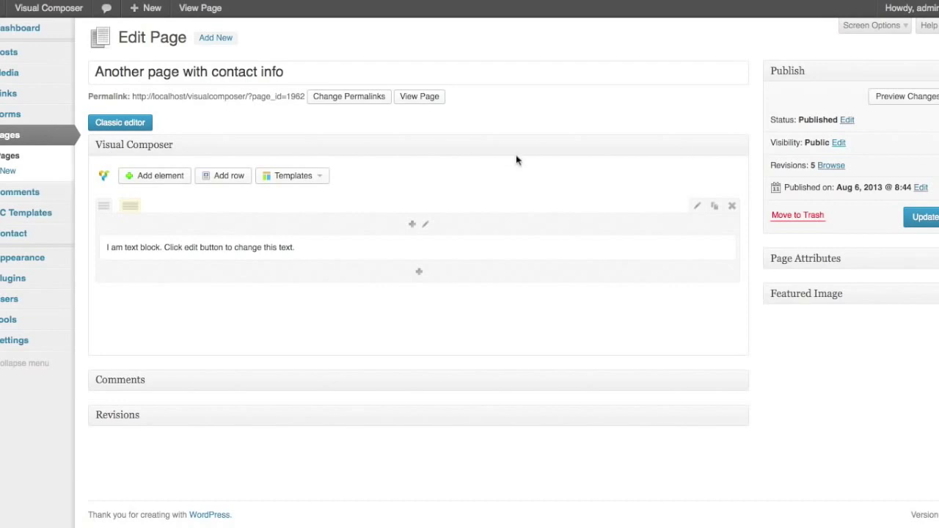
click(709, 246)
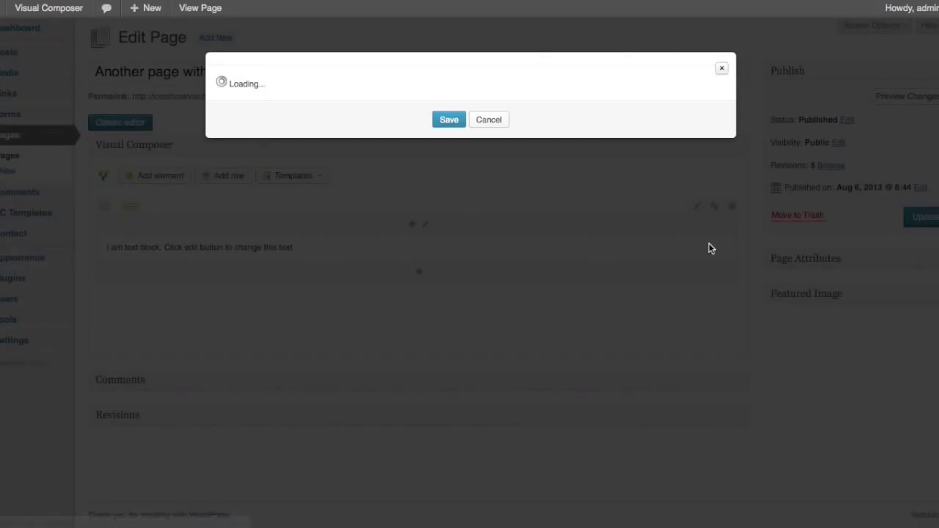
key(super+a)
text(This is another page where we placed Templatera content element which holds "Contact Block" template in it. So when we will update original "Contact Block" template, changes will be reflected here automatically.)
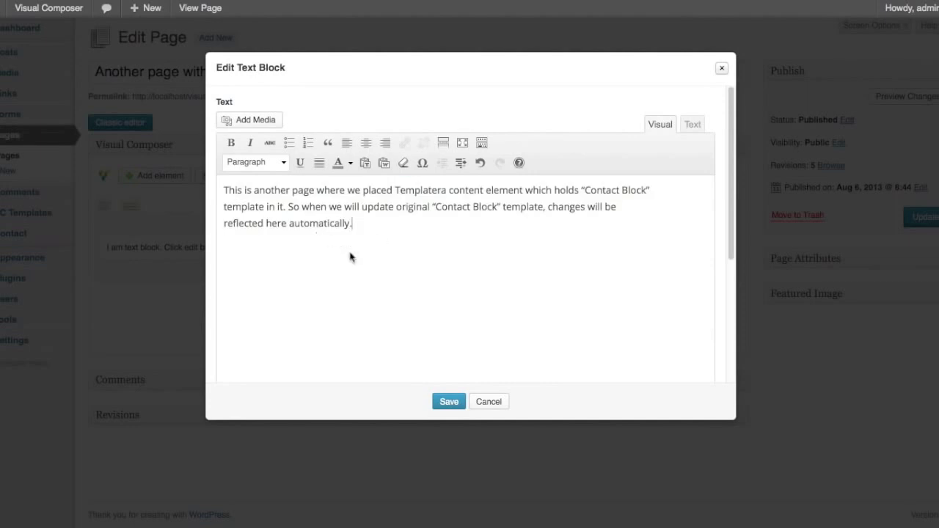
click(449, 403)
Add a Templatera element with the "Contact Block" template below the explanatory text block
click(177, 183)
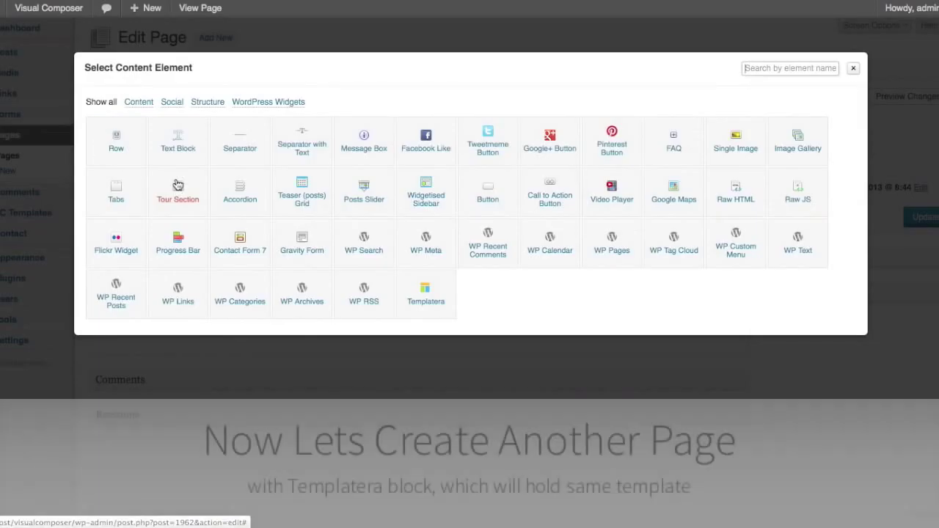
click(433, 300)
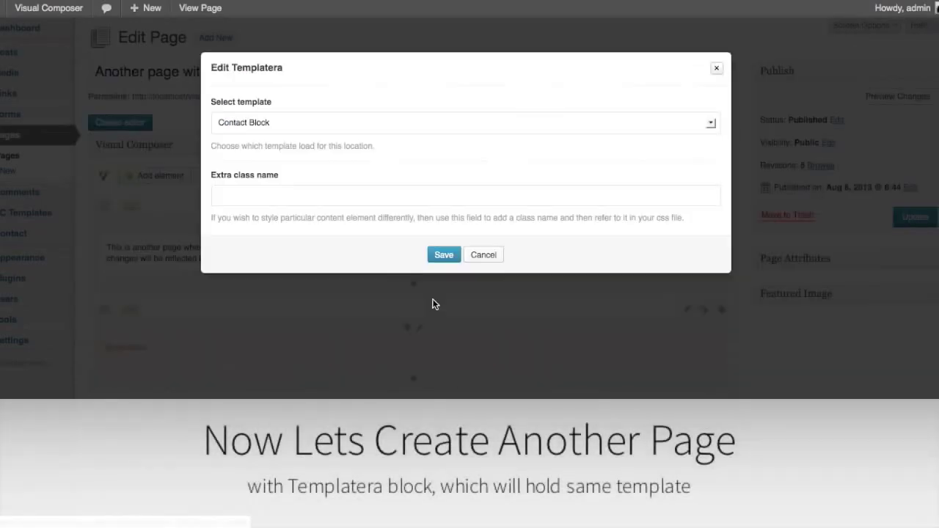
click(275, 123)
click(241, 139)
click(443, 256)
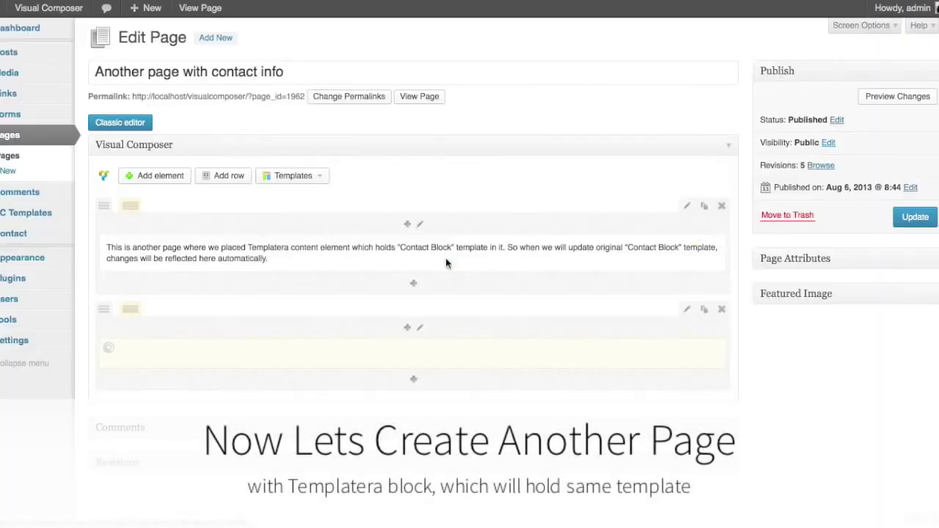
Add a text block below the Templatera element reading "Lorem ipsum dolor sit amet, consectetur adipiscing elit. Ut elit tellus, luctus nec ullamcorper mattis, pulvinar dapibus leo."
scroll(437, 293, down, 1)
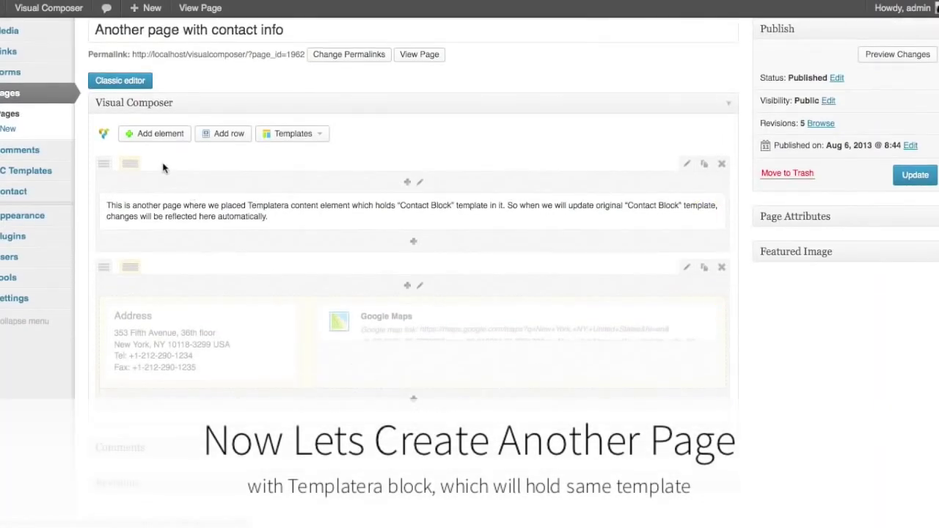
click(157, 135)
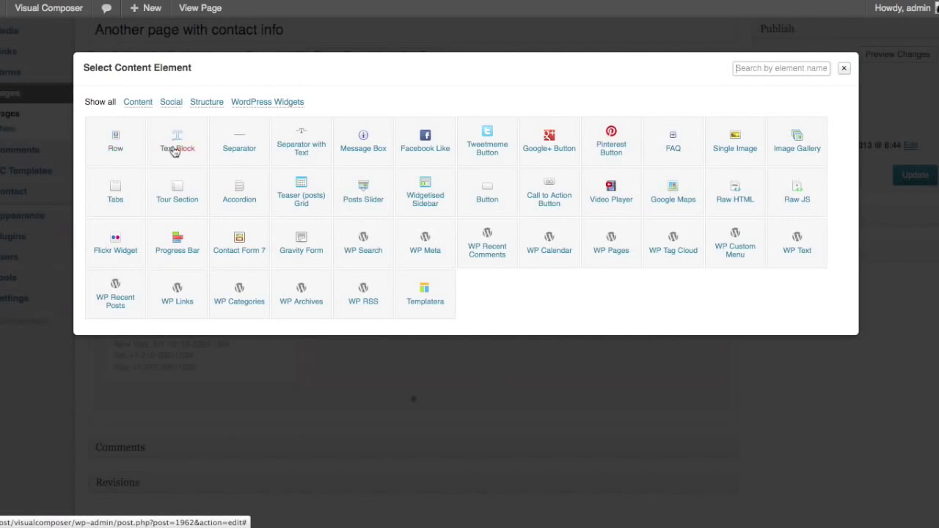
click(182, 147)
key(ctrl+a)
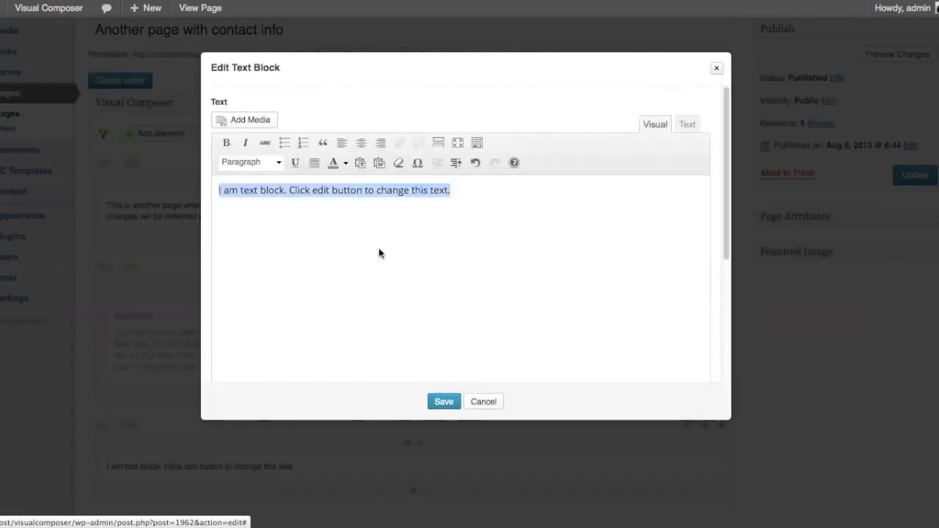
key(BackSpace)
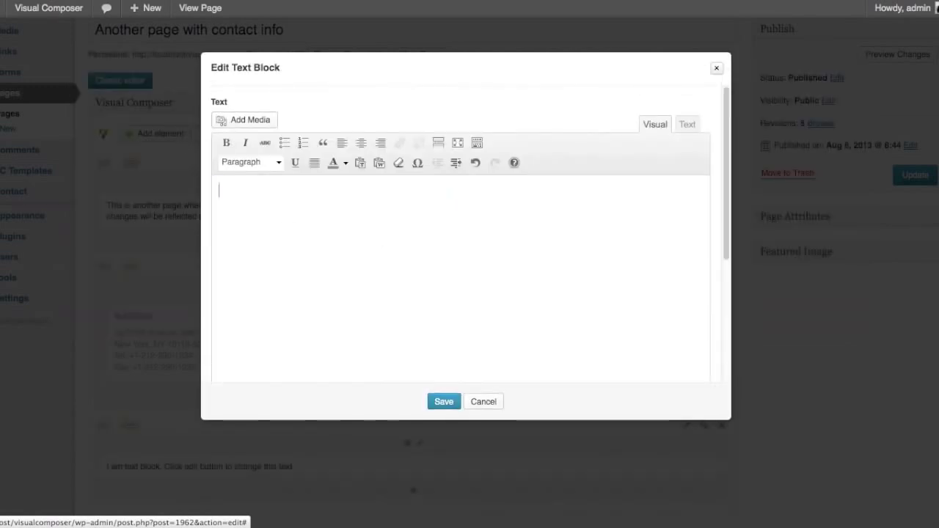
text(Lorem ipsum dolor sit amet, consectetur adipiscing elit. Ut elit tellus, luctus nec ullamcorper mattis, pulvinar dapibus leo.)
click(444, 401)
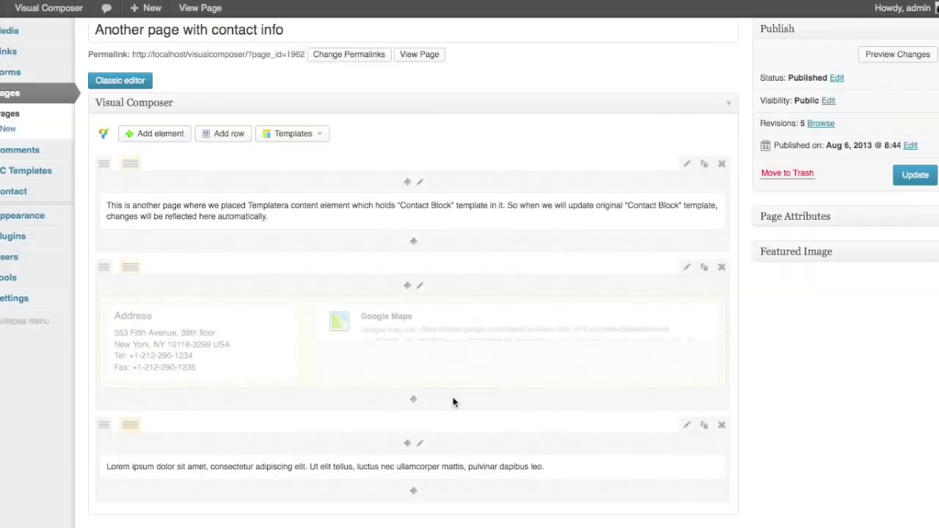
Change the layout of the Lorem ipsum text block's row to three equal columns
scroll(443, 393, down, 1)
scroll(443, 393, down, 2)
mouse_move(131, 328)
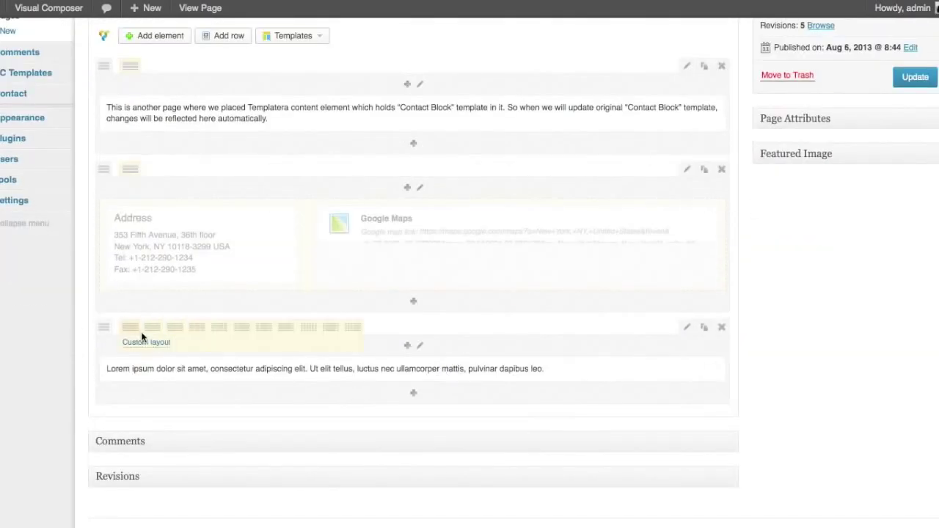
click(206, 333)
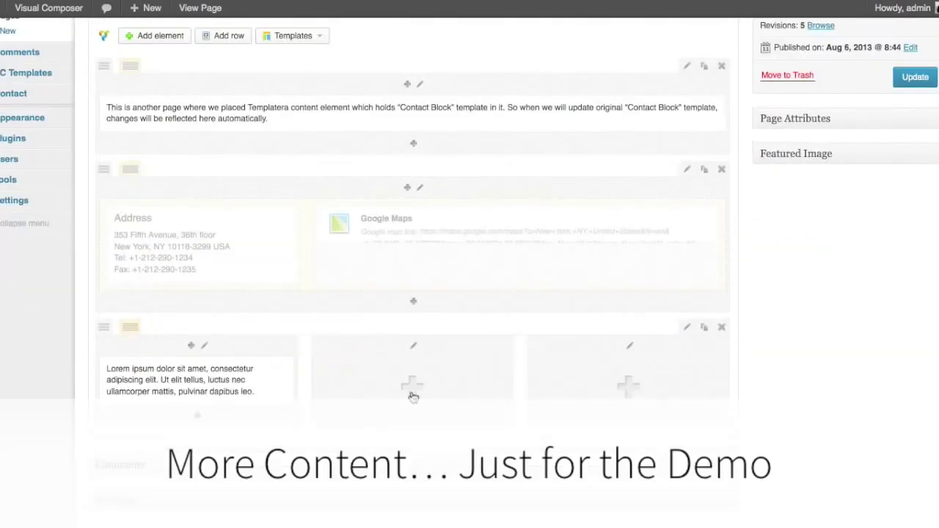
Add an FAQ element to the row's middle column with the toggle title "Toggle title here"
click(413, 396)
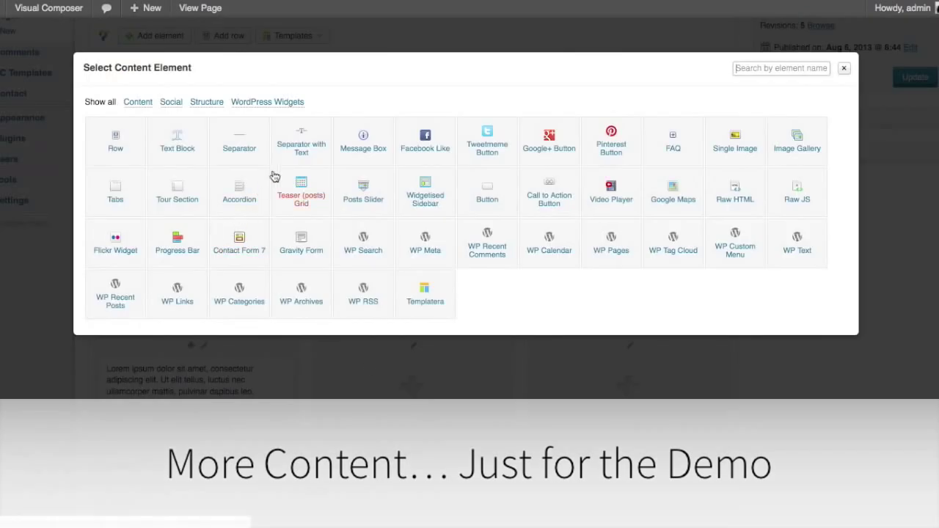
text(faq)
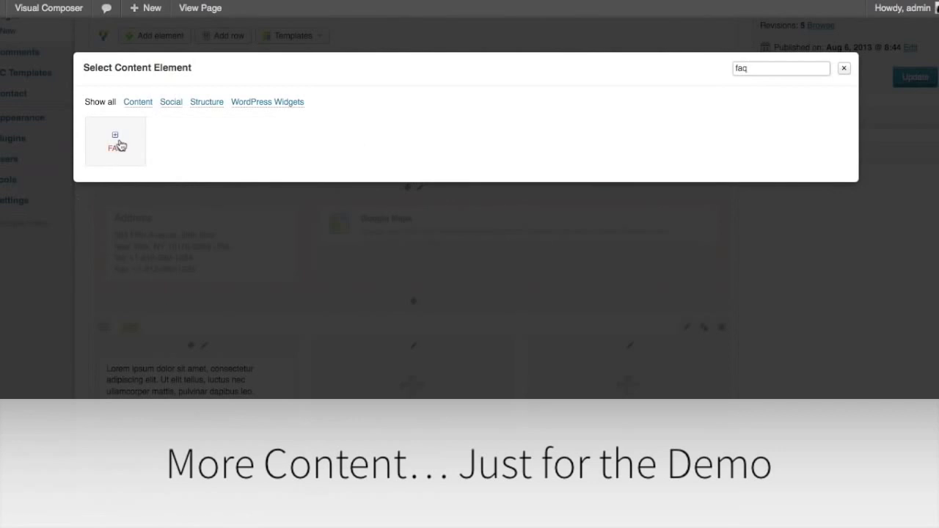
click(119, 145)
click(253, 123)
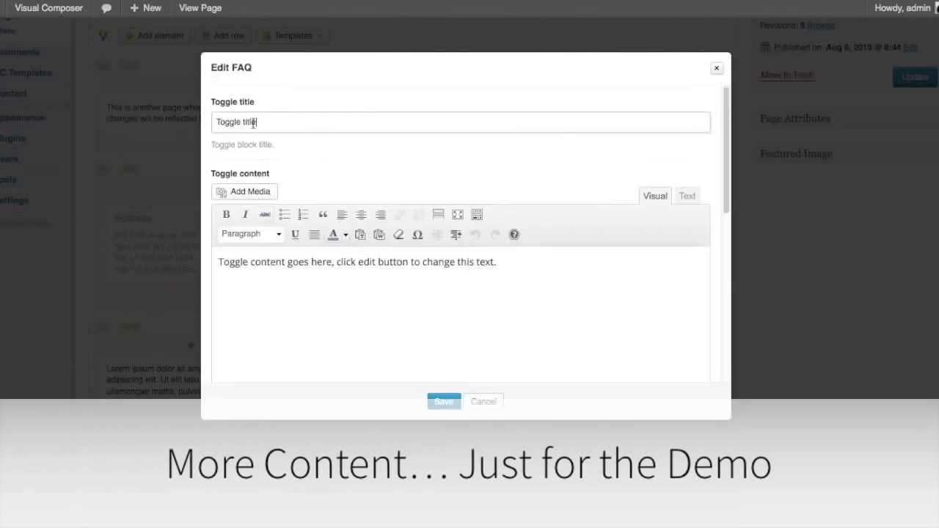
drag(253, 123, 168, 120)
click(298, 119)
click(448, 407)
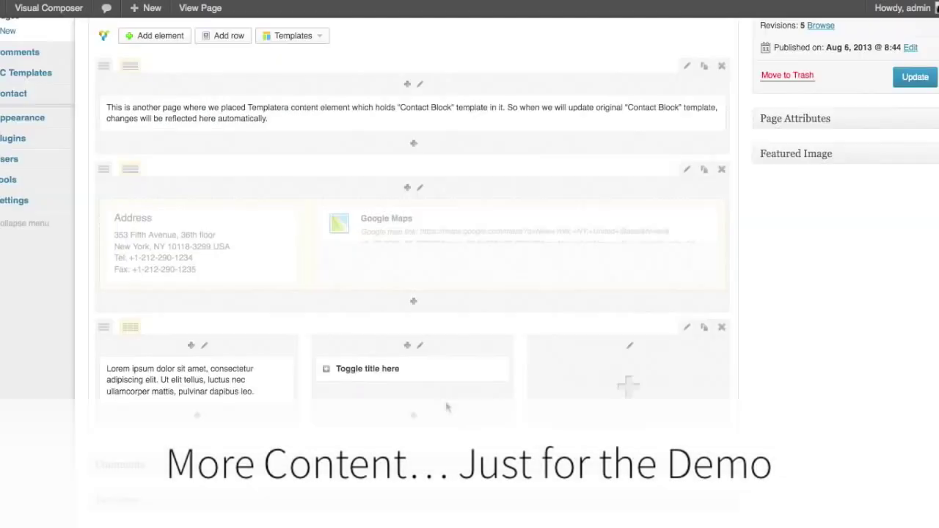
Duplicate the FAQ toggle in the middle column and title the copy "Another question"
click(492, 365)
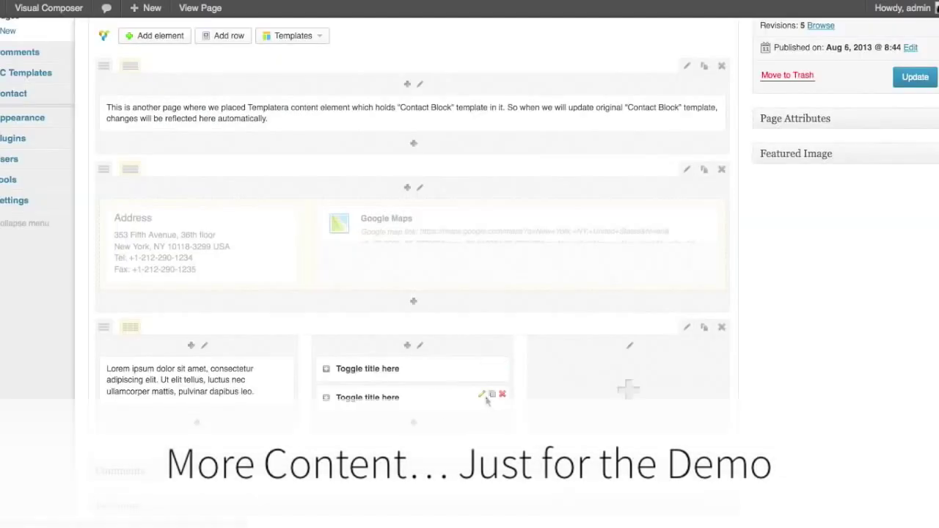
click(483, 394)
click(304, 123)
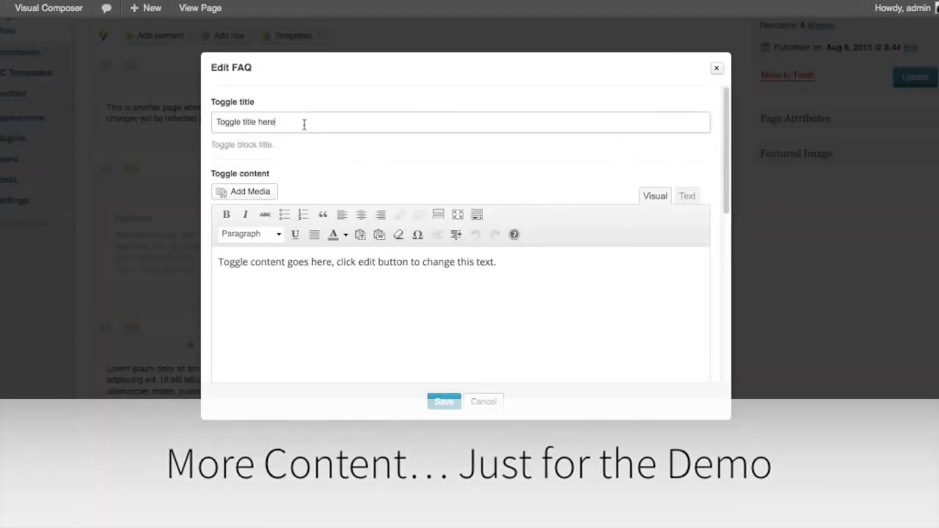
key(ctrl+a)
text(A)
click(449, 408)
Duplicate the "Toggle title here" FAQ, move the copy into the empty third column and title it "Looks easy right?"
click(493, 369)
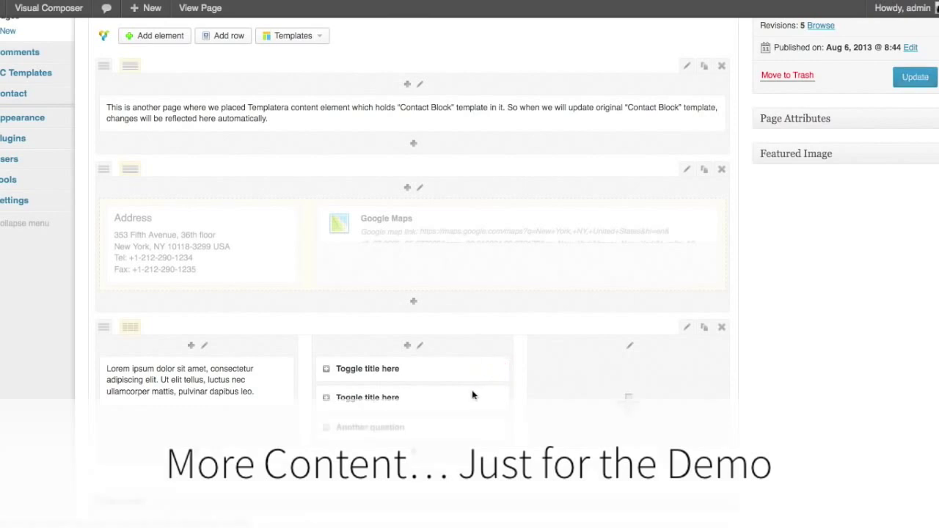
drag(509, 395, 680, 378)
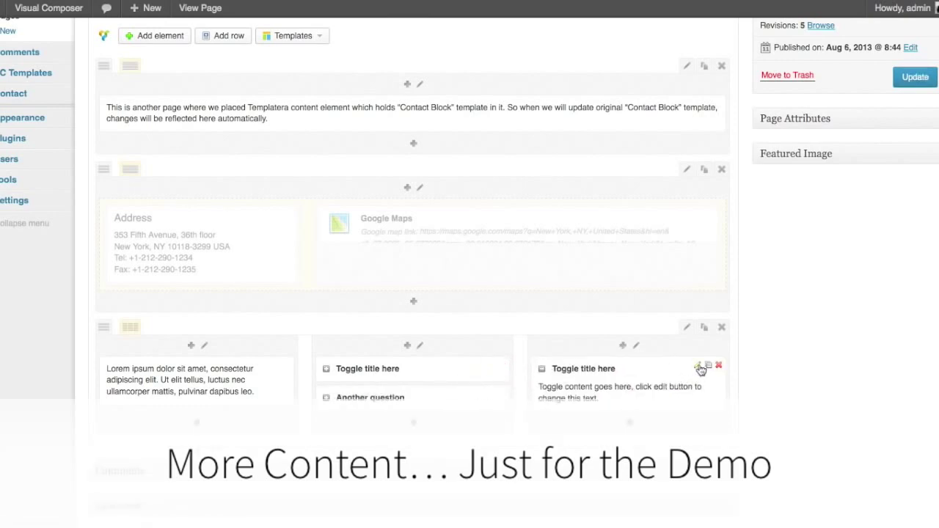
click(698, 365)
click(341, 119)
key(ctrl+a)
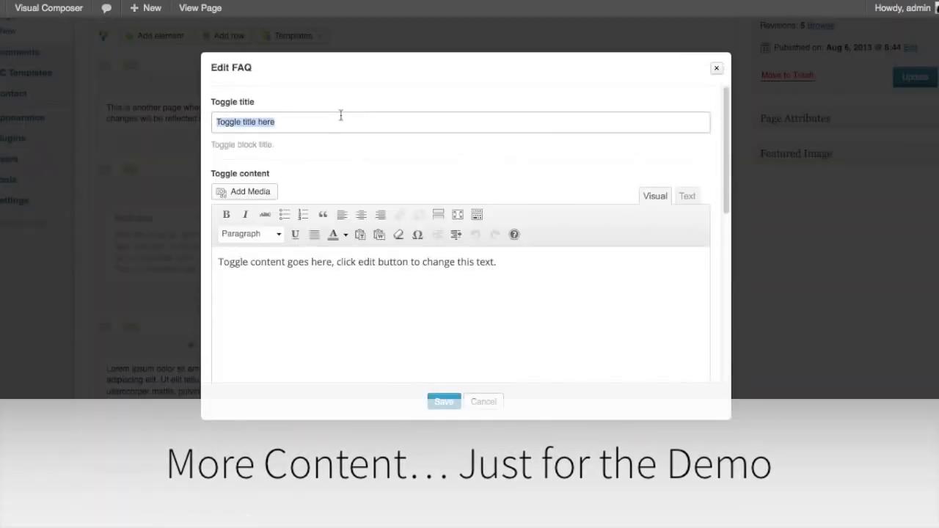
text(Looks easy right?)
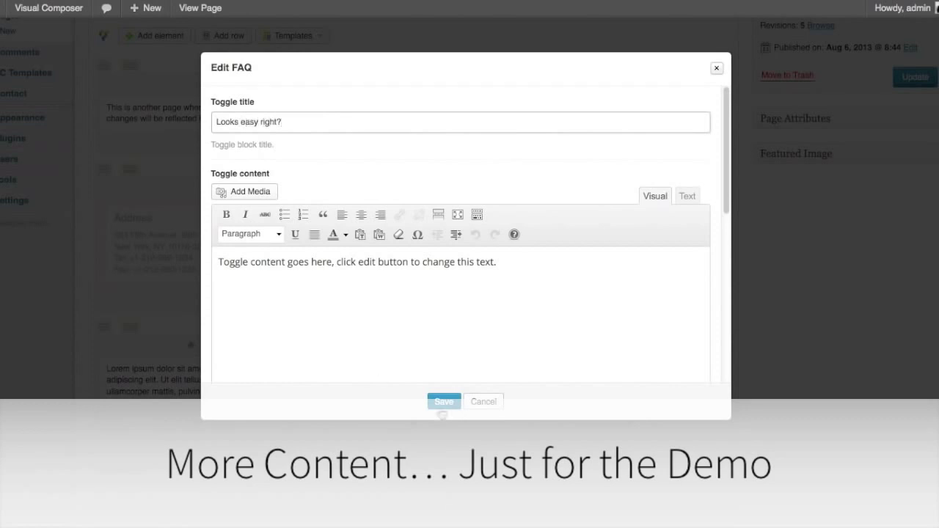
click(442, 401)
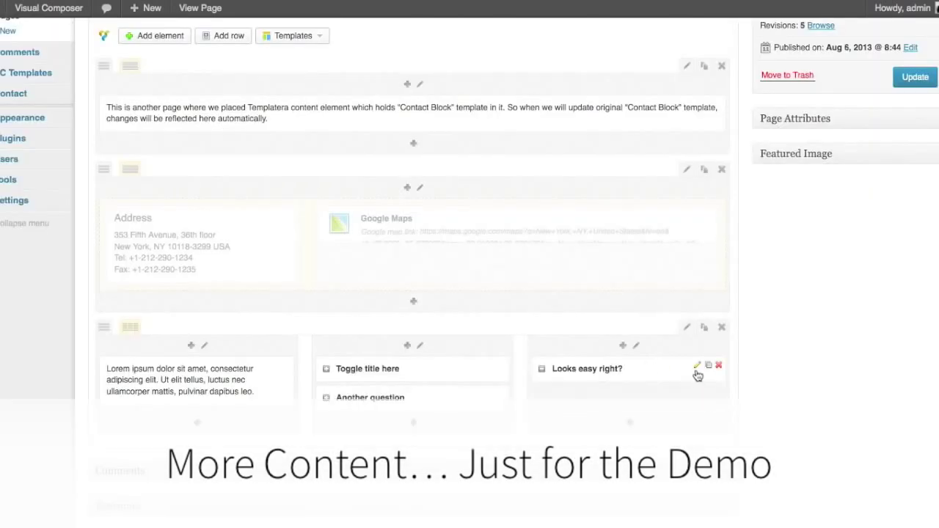
Duplicate the "Looks easy right?" toggle and title the copy "Because it is easy!"
click(708, 364)
click(696, 396)
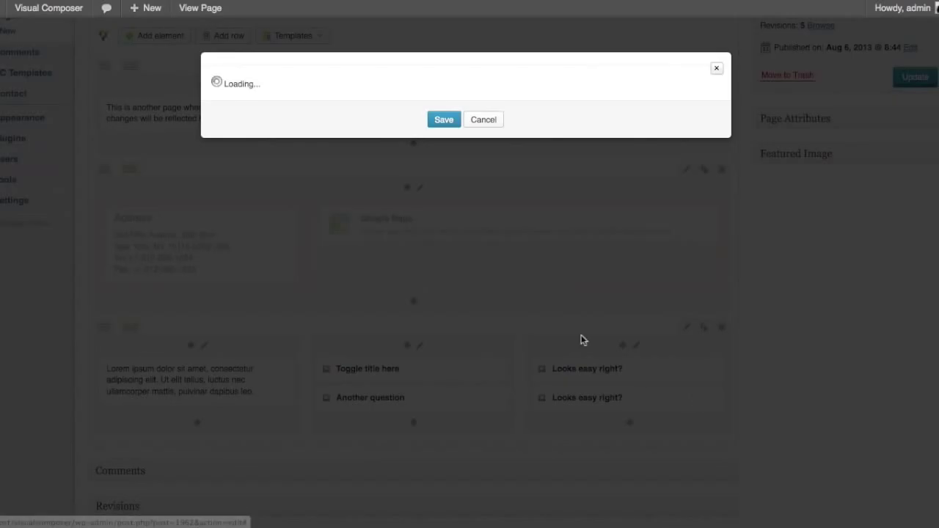
triple_click(281, 121)
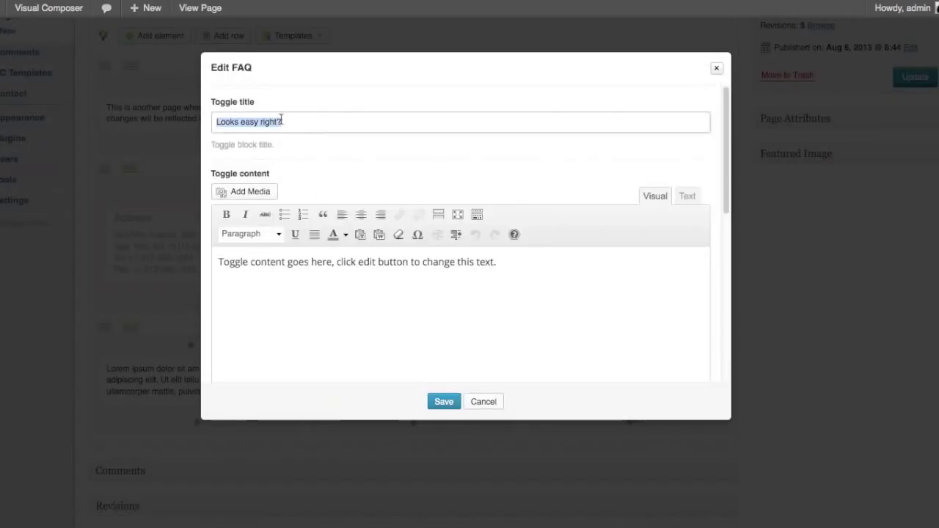
text(Because it is easy!)
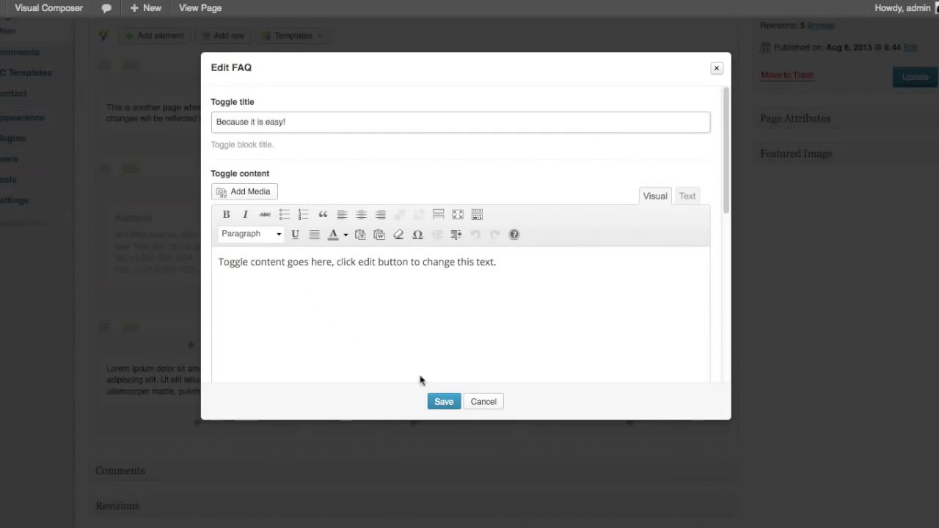
click(451, 403)
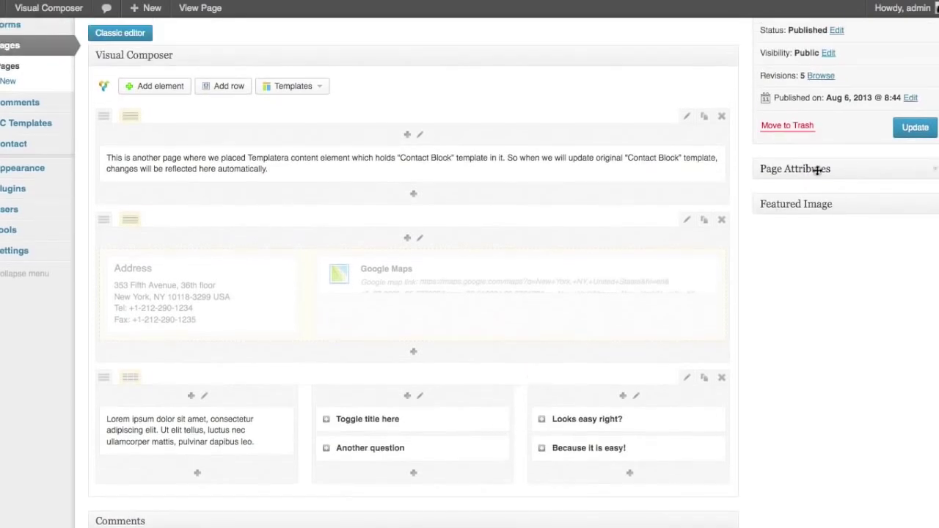
Update the page and view its published version, checking the contact block, map and three-column row
click(904, 131)
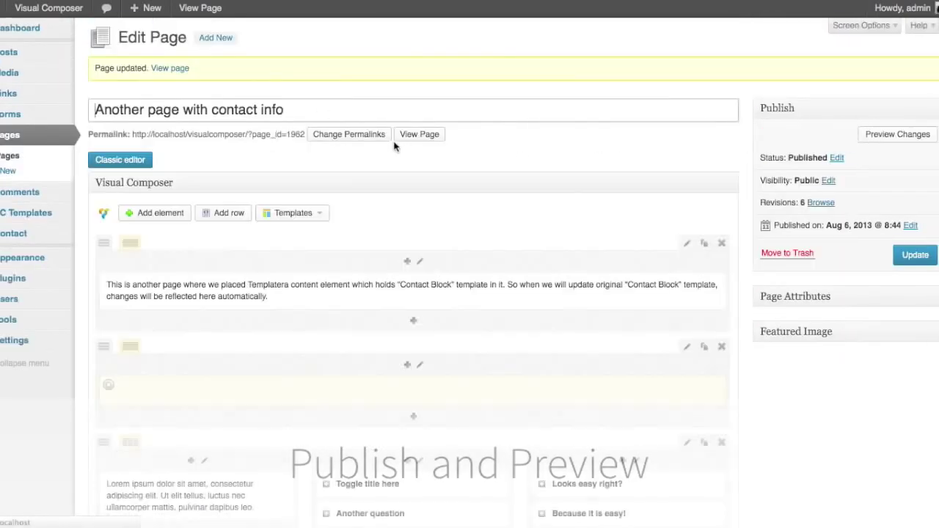
click(183, 69)
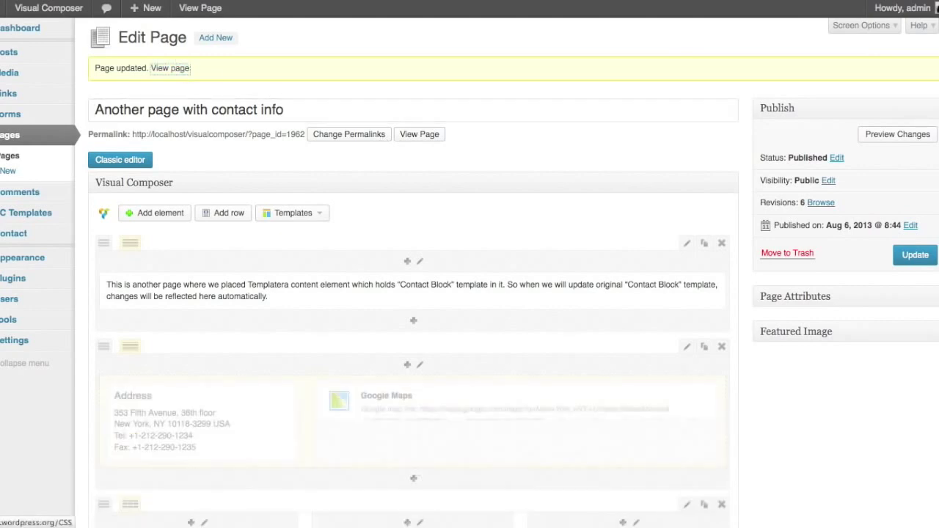
scroll(237, 83, down, 3)
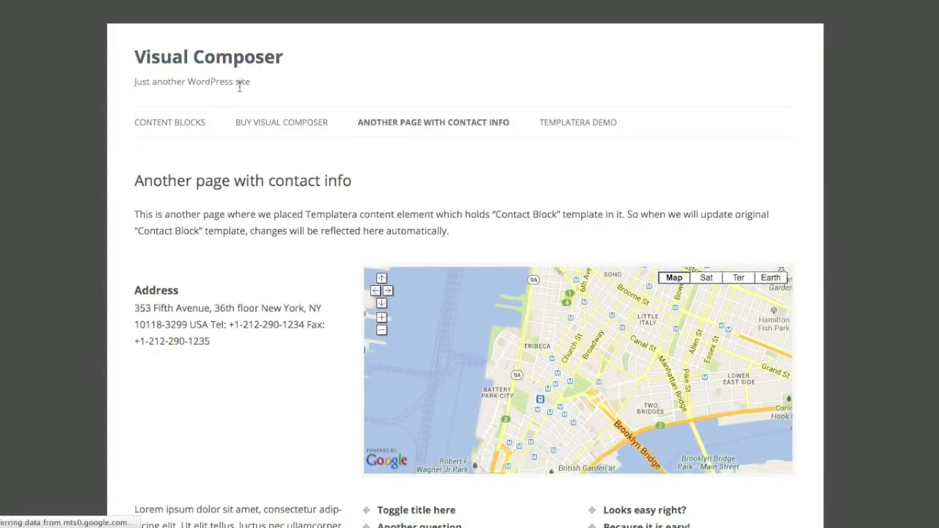
scroll(264, 409, down, 3)
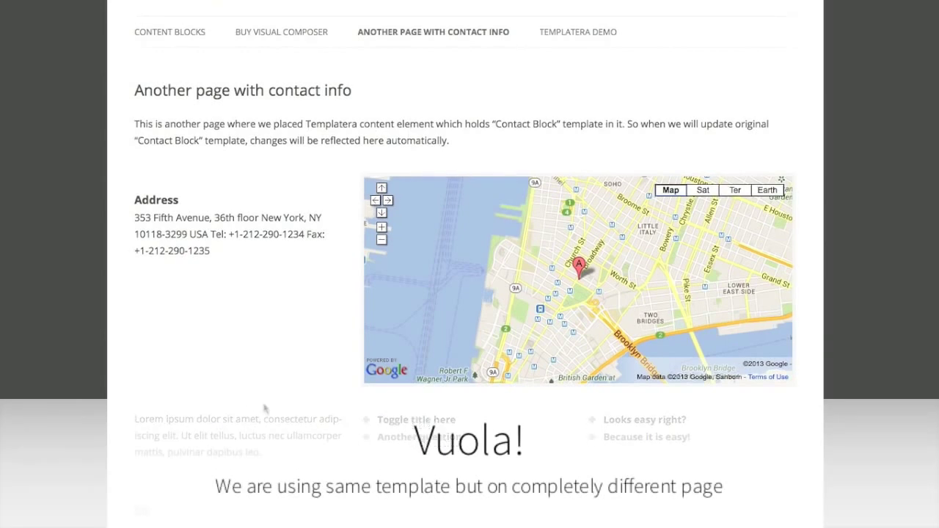
scroll(399, 399, up, 2)
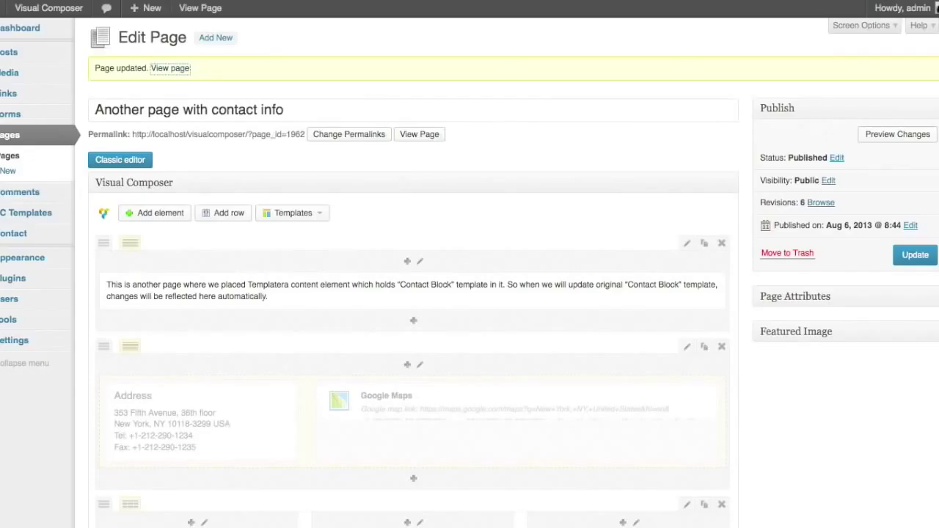
In the original "Contact Block" template, add an informational message box below the address reading "Please arrange a meeting prior your visit."
click(15, 217)
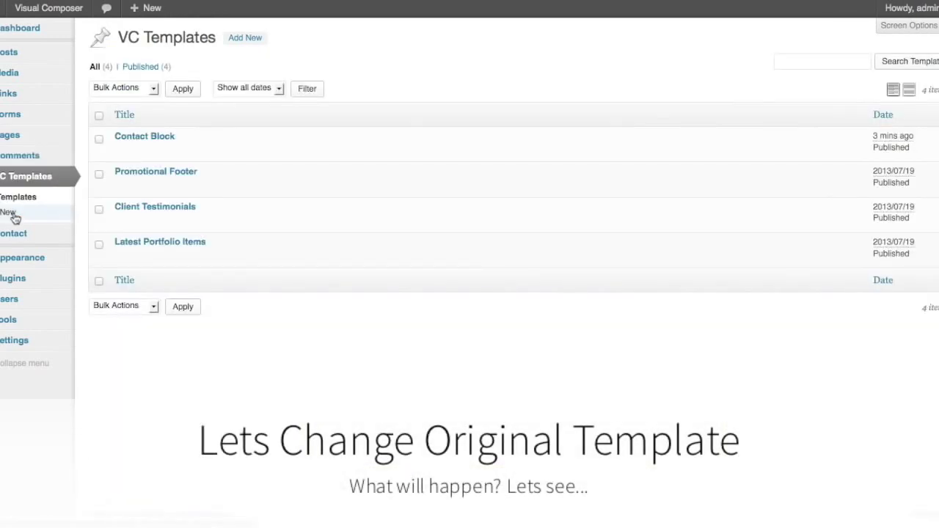
click(121, 152)
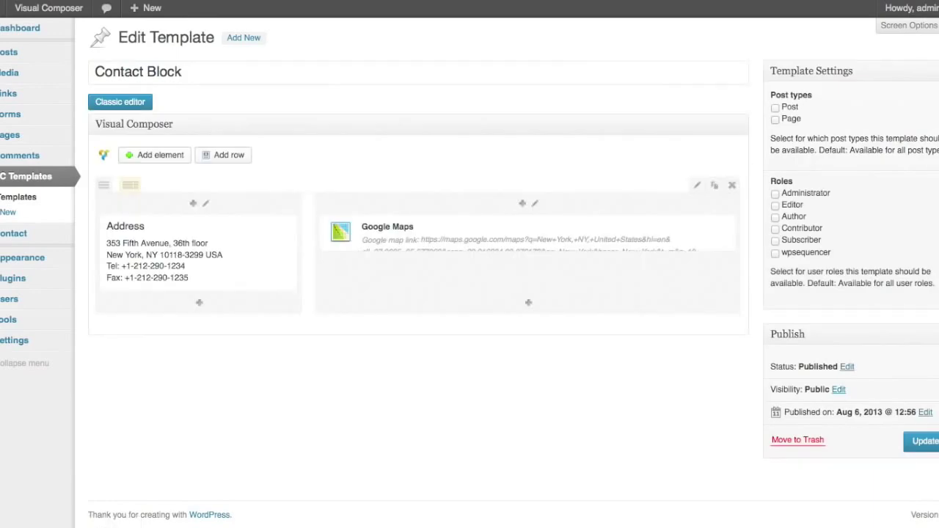
click(198, 304)
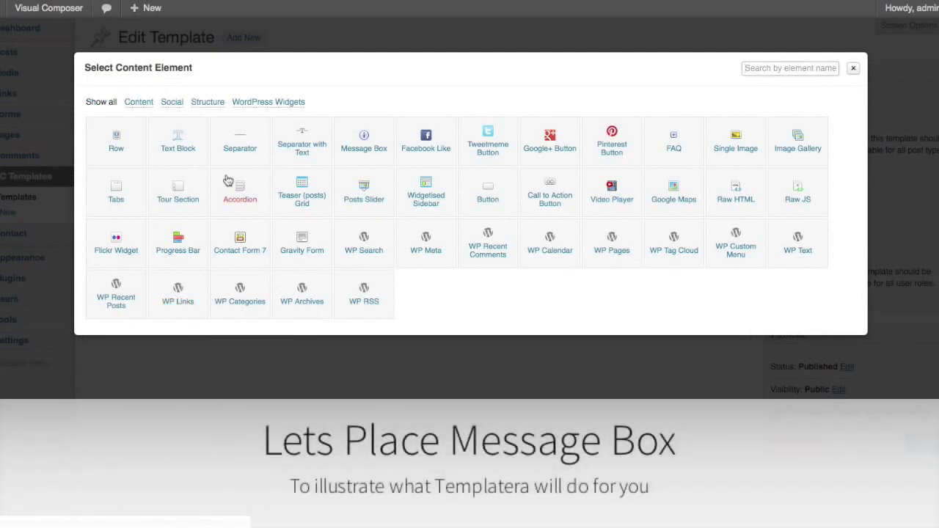
click(358, 147)
key(ctrl+a)
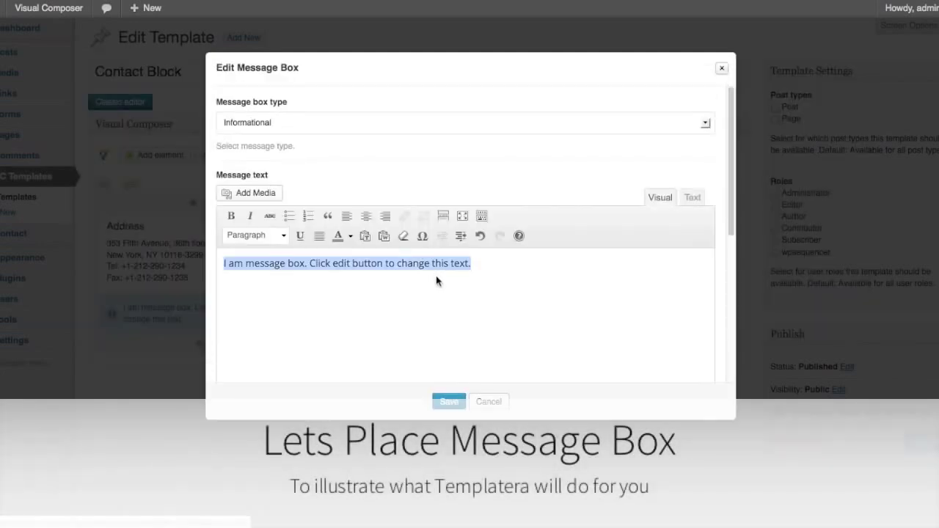
text(Please arrange a meeting prior your visit.)
click(450, 404)
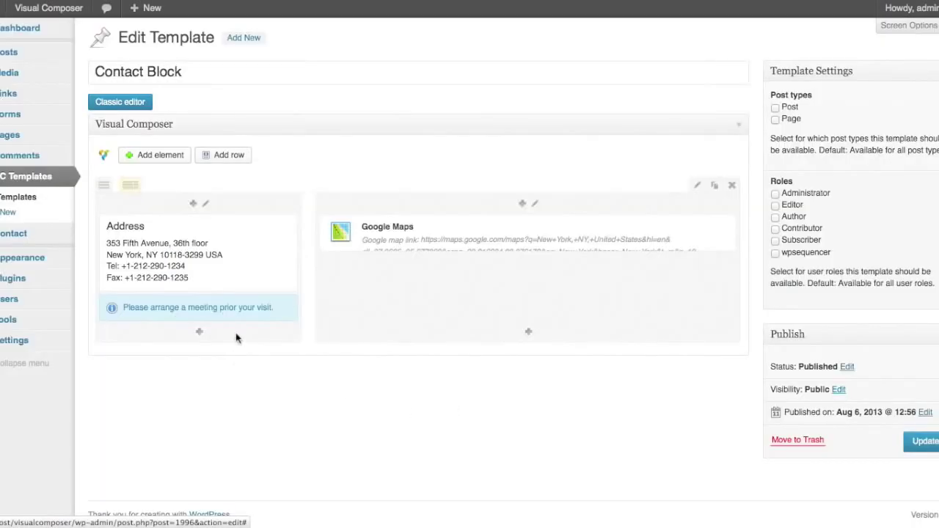
Replace the map link of the template's Google Maps element with the copied Los Angeles map link
click(710, 224)
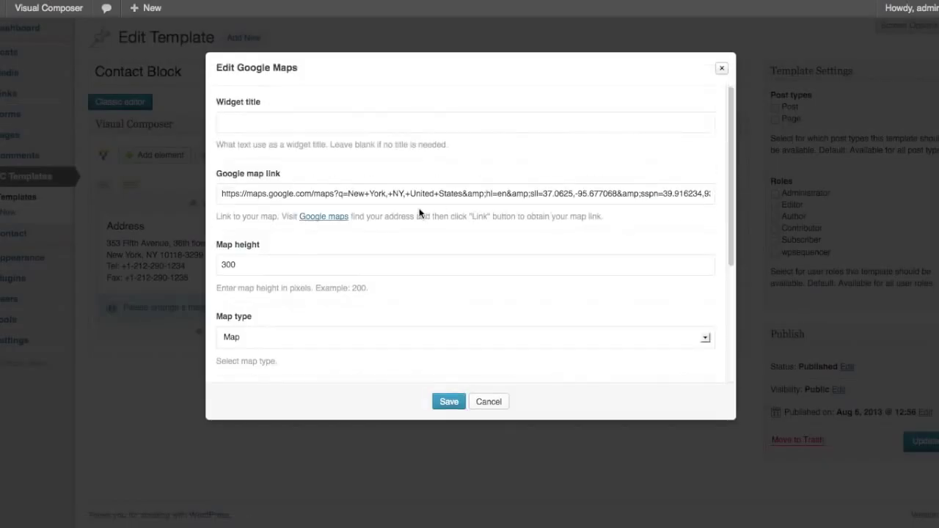
click(421, 193)
key(ctrl+a)
key(ctrl+v)
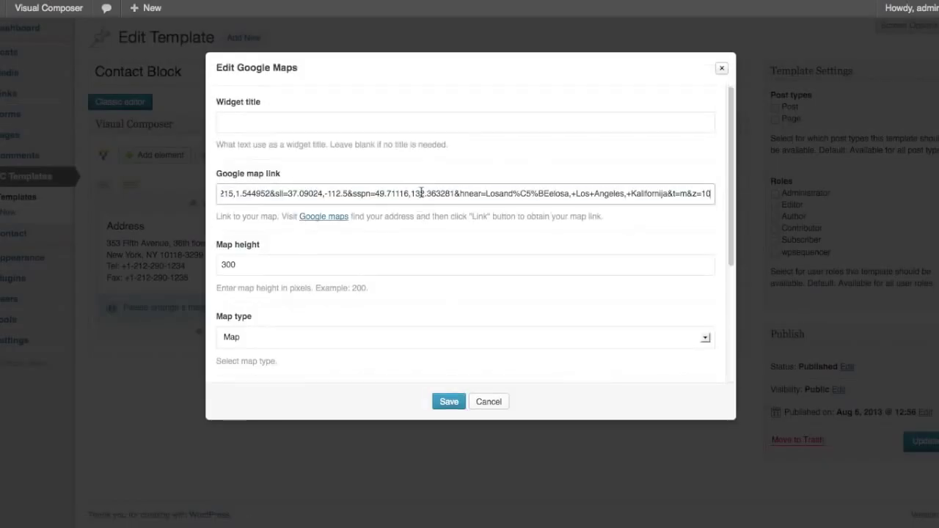
click(448, 403)
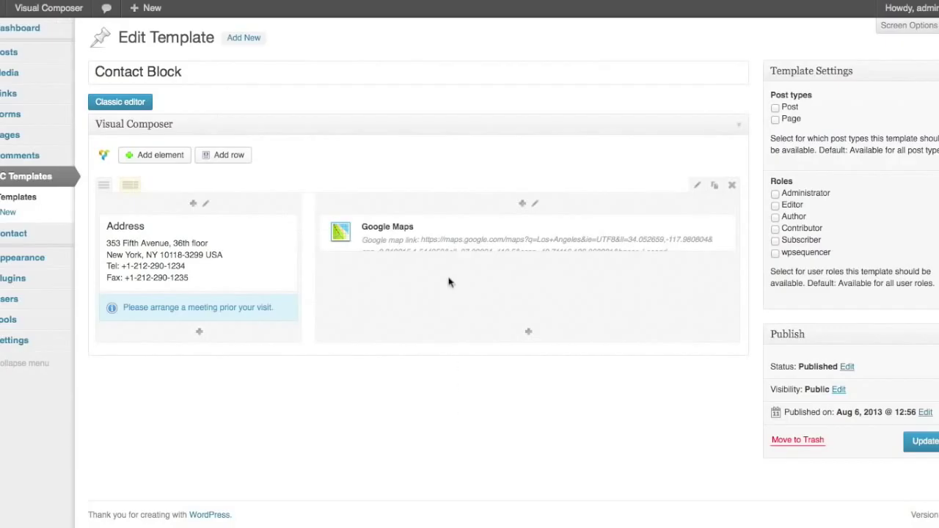
Update the "Contact Block" template and reload the published "Another page with contact info" to check the changes
click(923, 443)
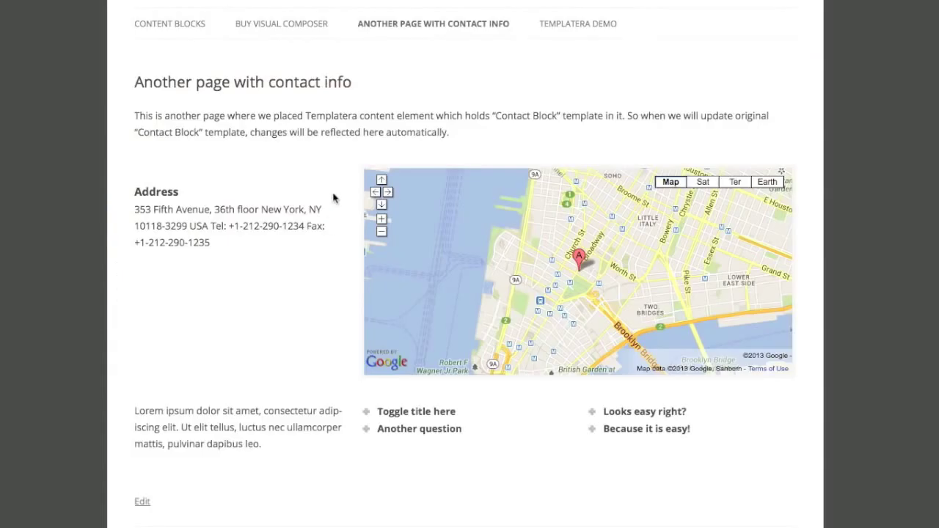
key(F5)
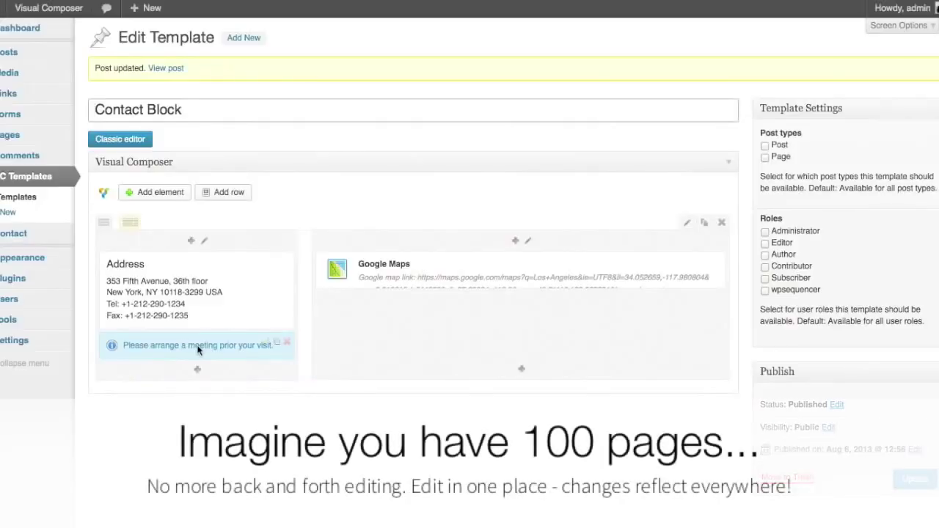
Move the message box above the Address text in the "Contact Block" template
drag(199, 350, 201, 251)
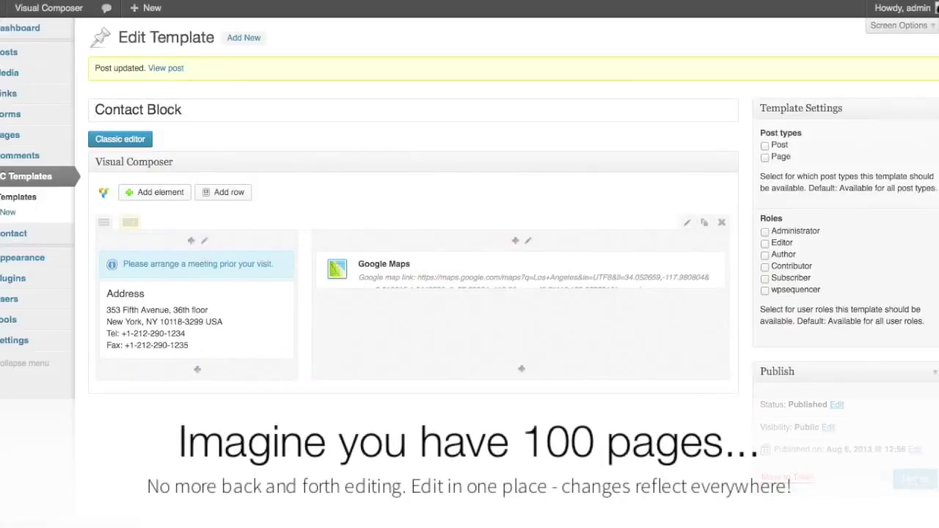